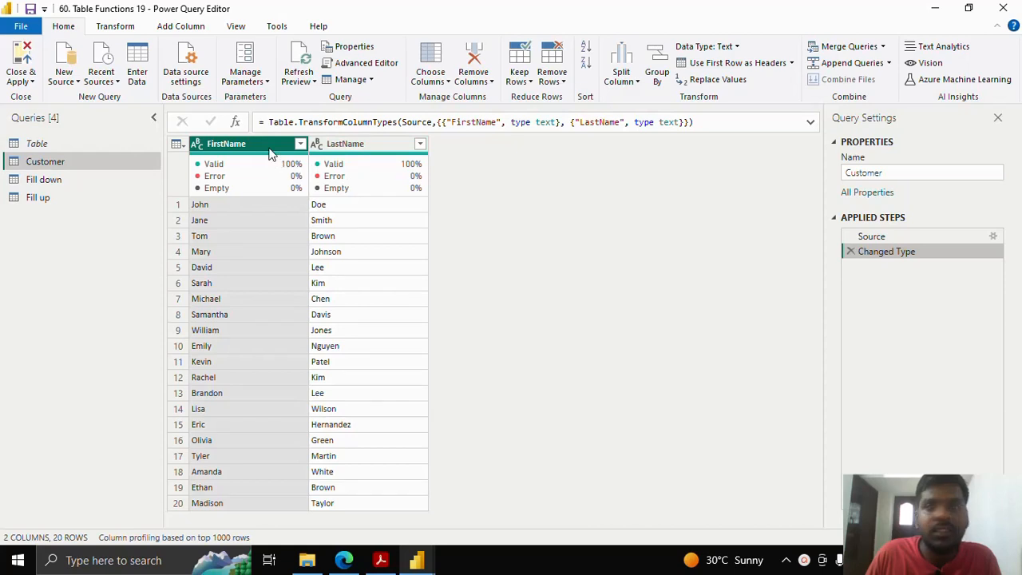
Add a custom step to the Customer query and begin its formula with Table.CombineColumns, using #"Changed Type" as the table argument.
click(236, 122)
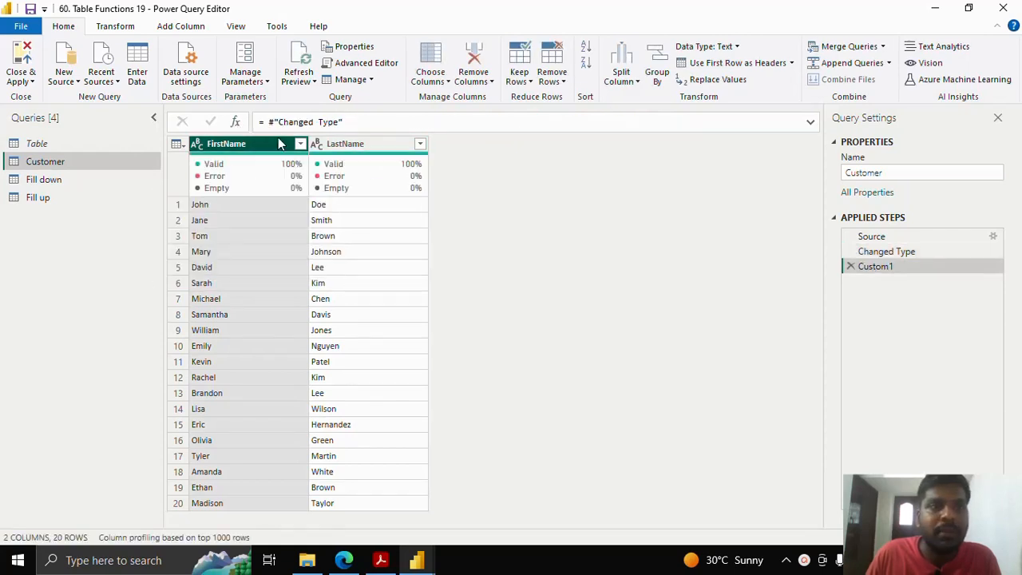
drag(269, 122, 365, 117)
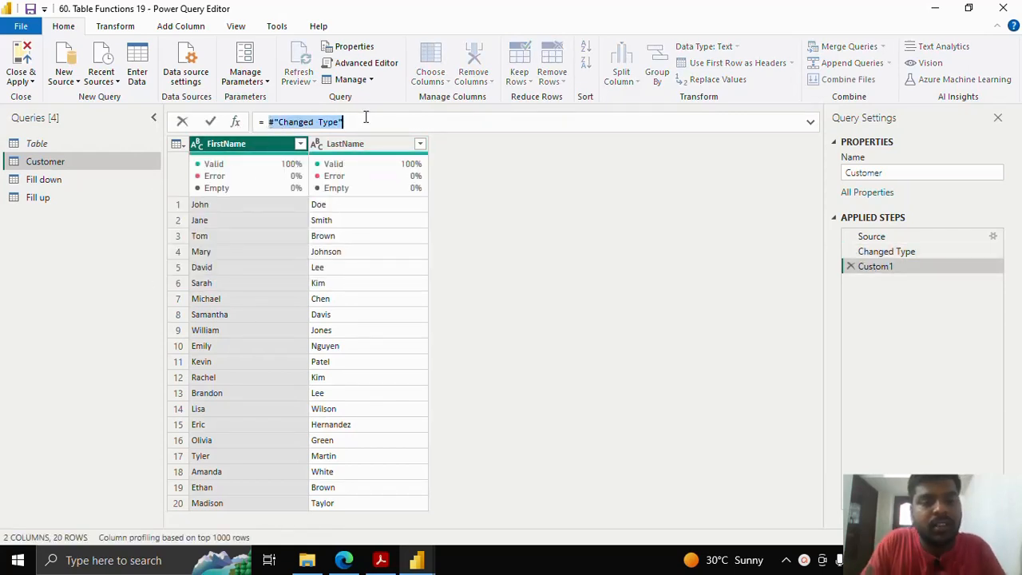
text(Table)
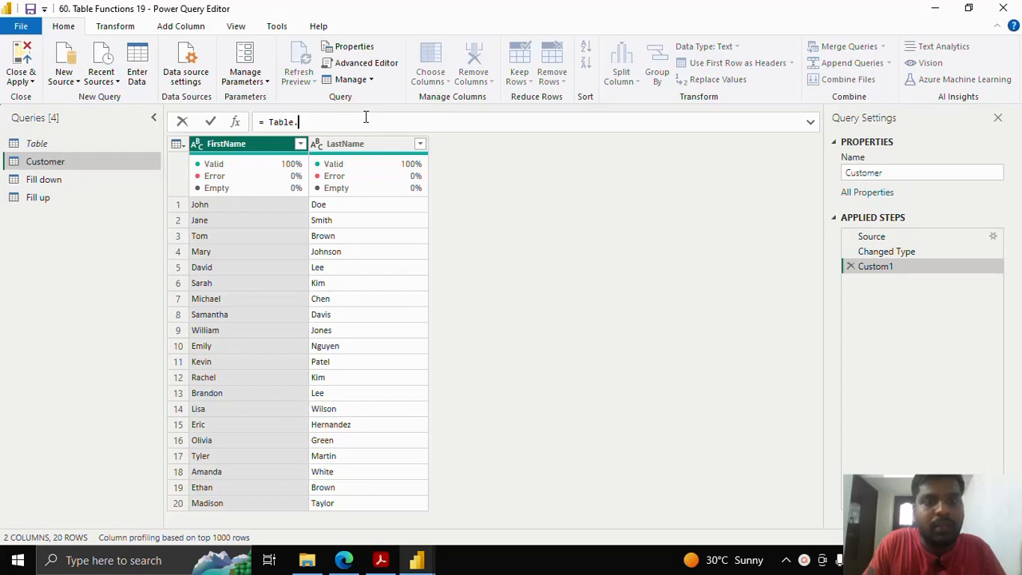
text(.Combine)
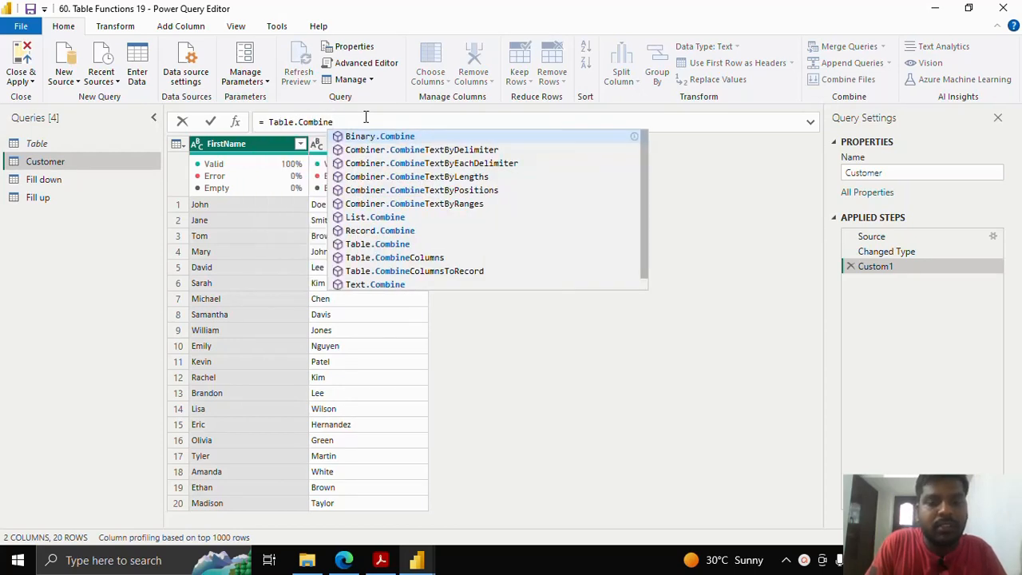
text(Co,l)
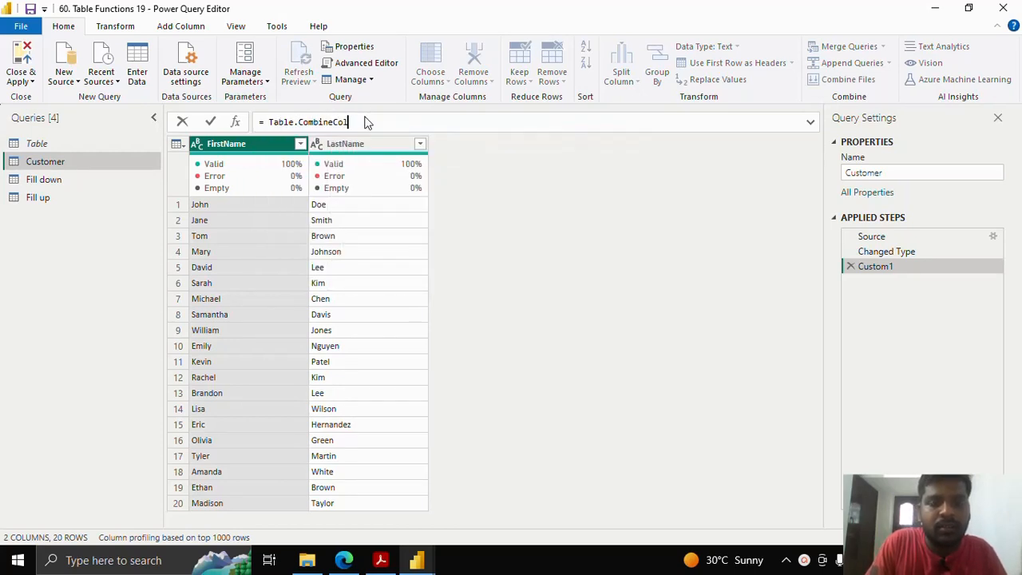
text(umns()
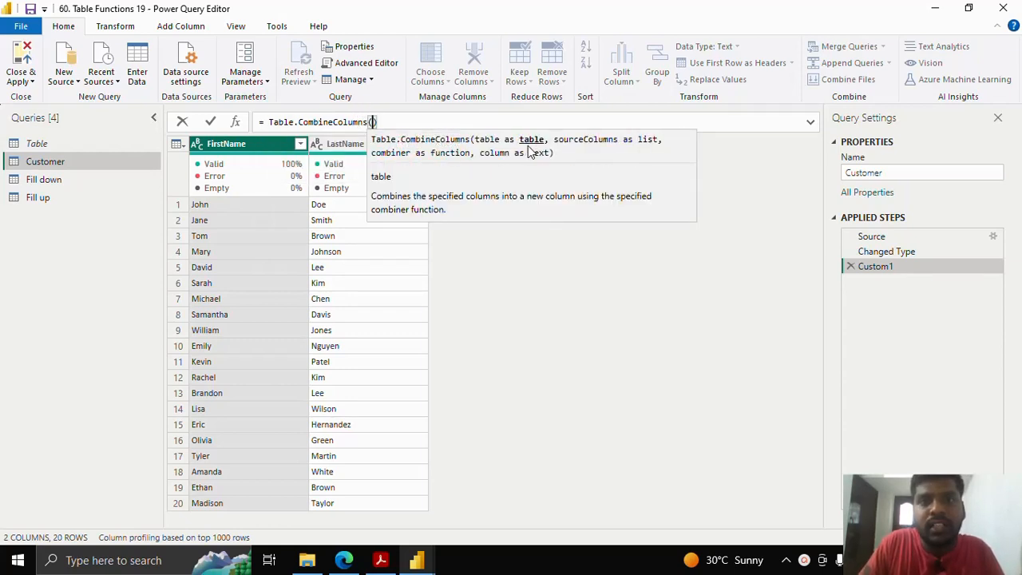
text(#)
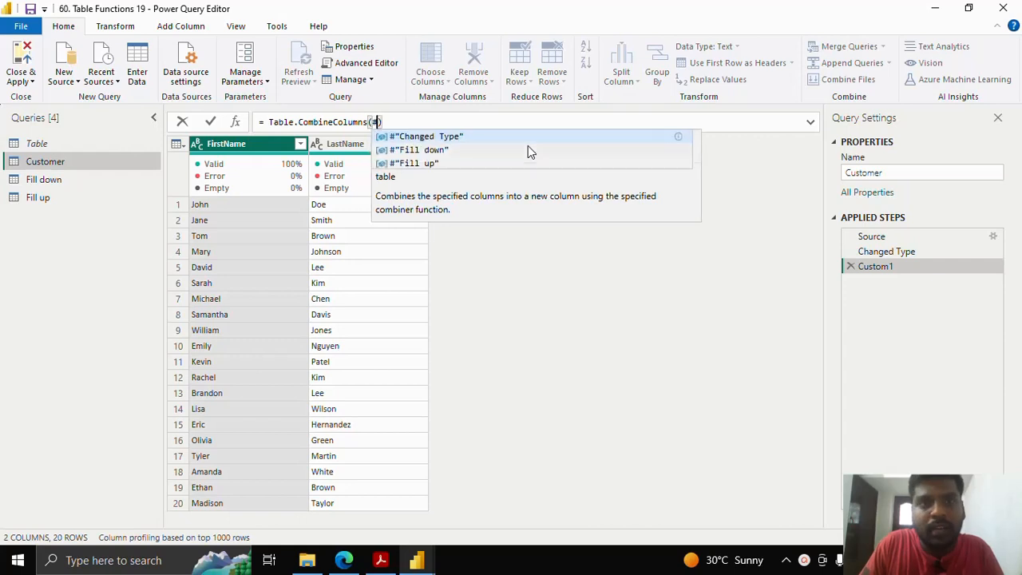
key(Tab)
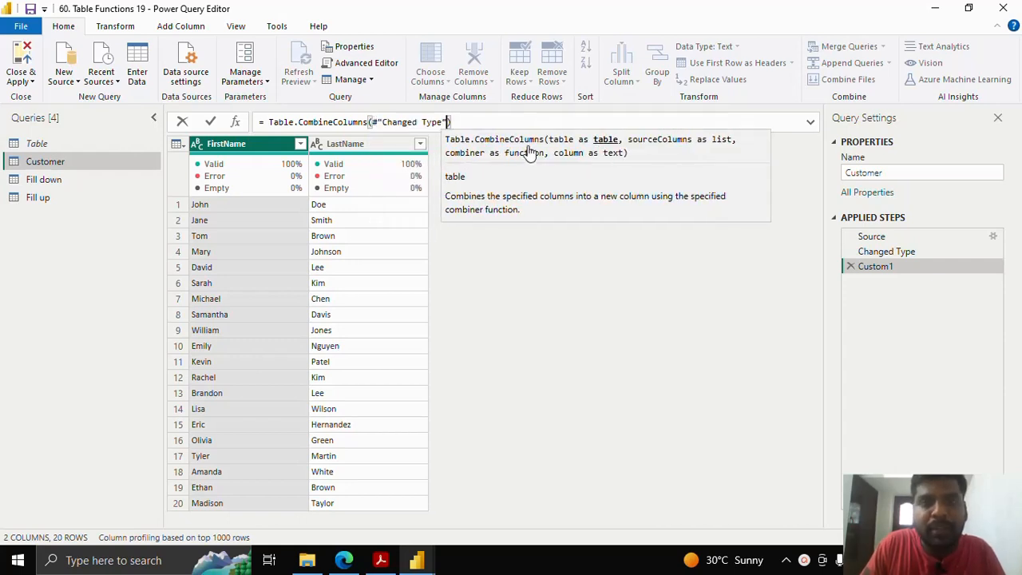
text(,)
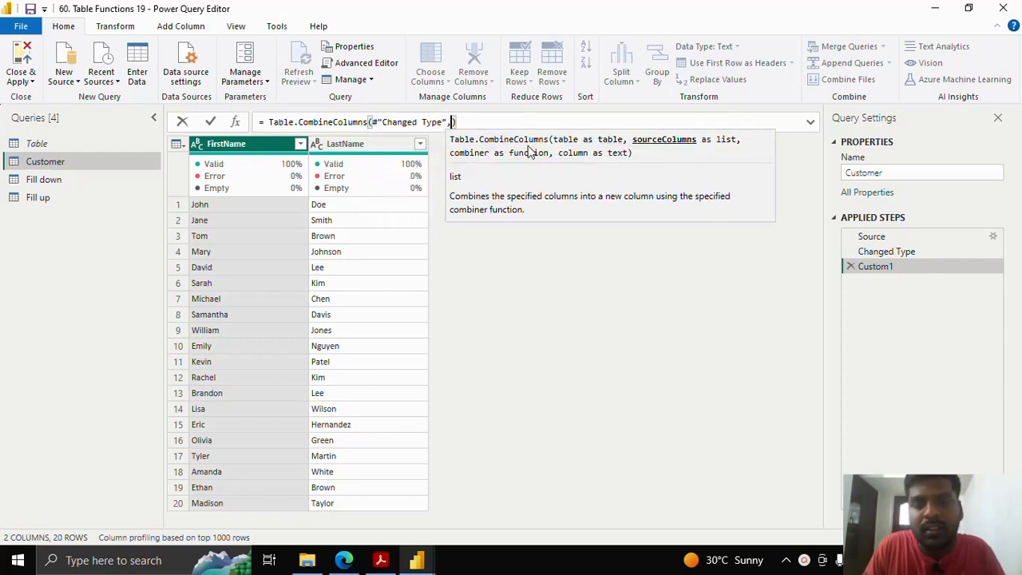
Expand the formula area to several lines and start a new line after the #"Changed Type" argument.
key(shift+Return)
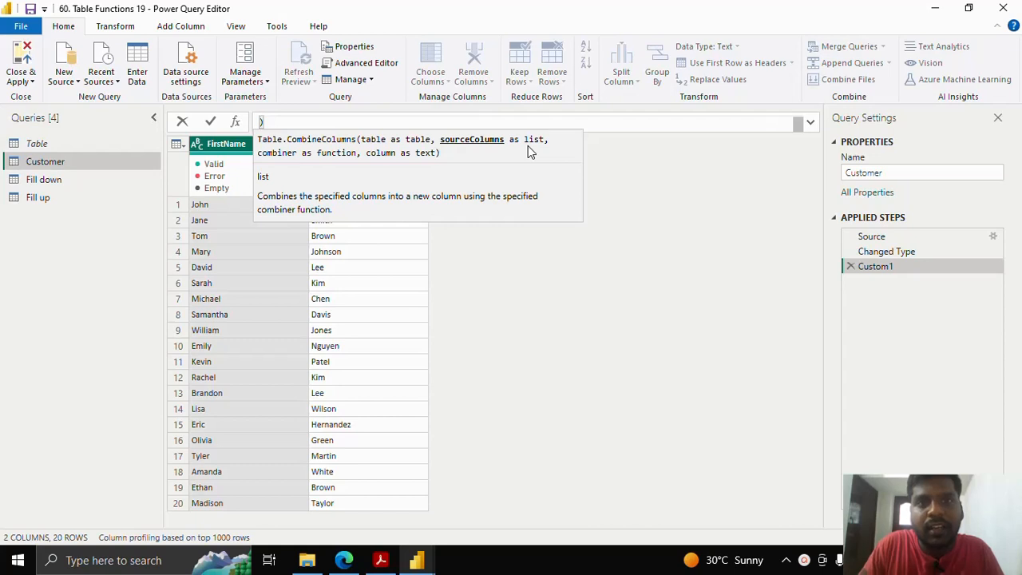
click(813, 124)
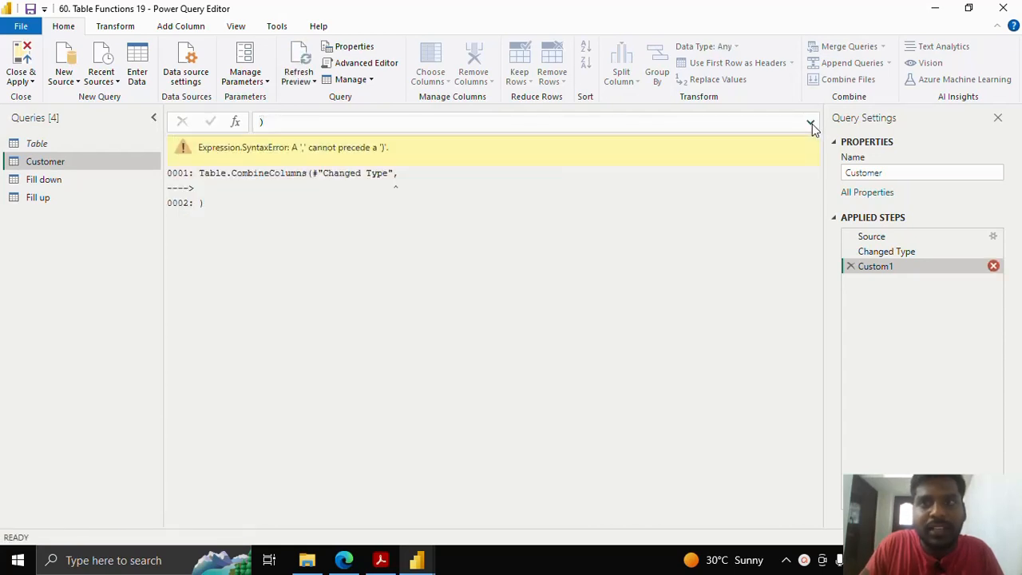
click(811, 123)
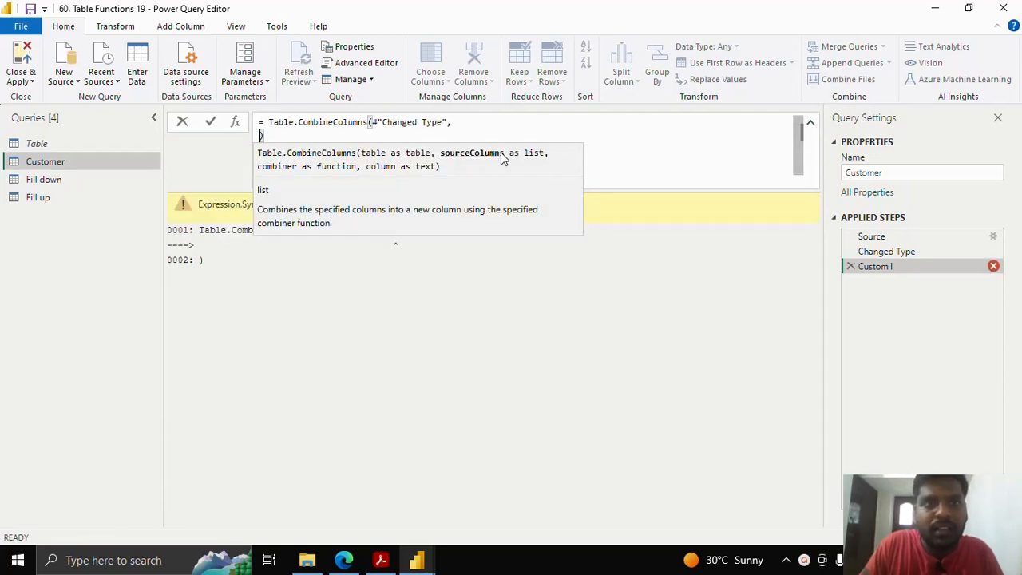
click(479, 130)
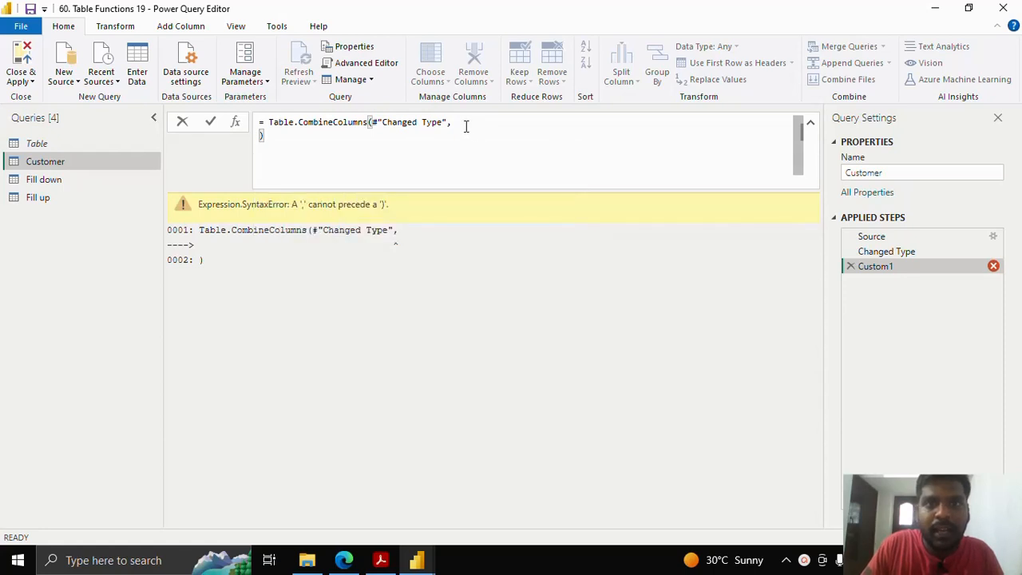
click(465, 126)
key(shift+Return)
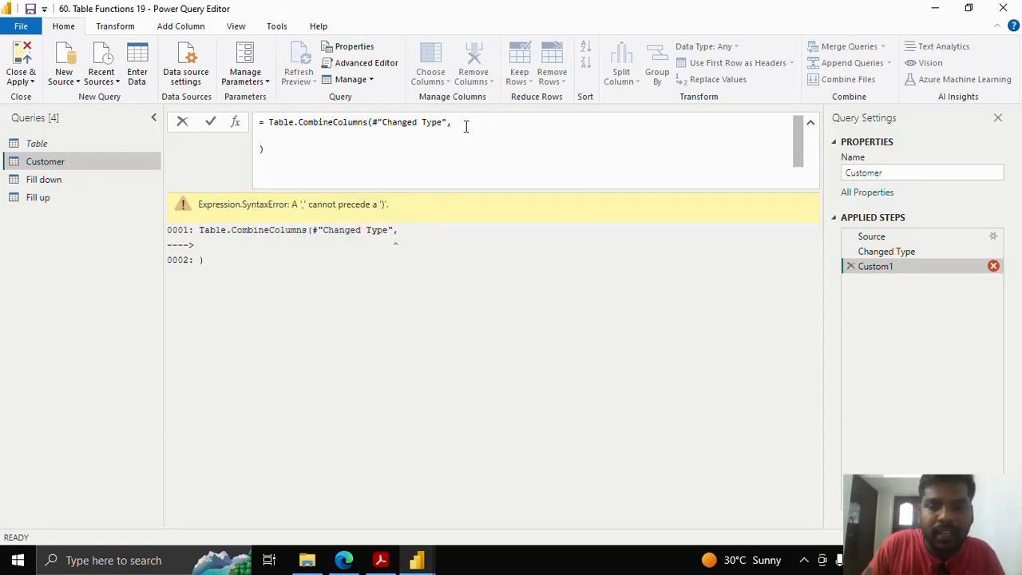
Enter the source columns list {"FirstName","LastName"} as the second argument of Table.CombineColumns.
text({)
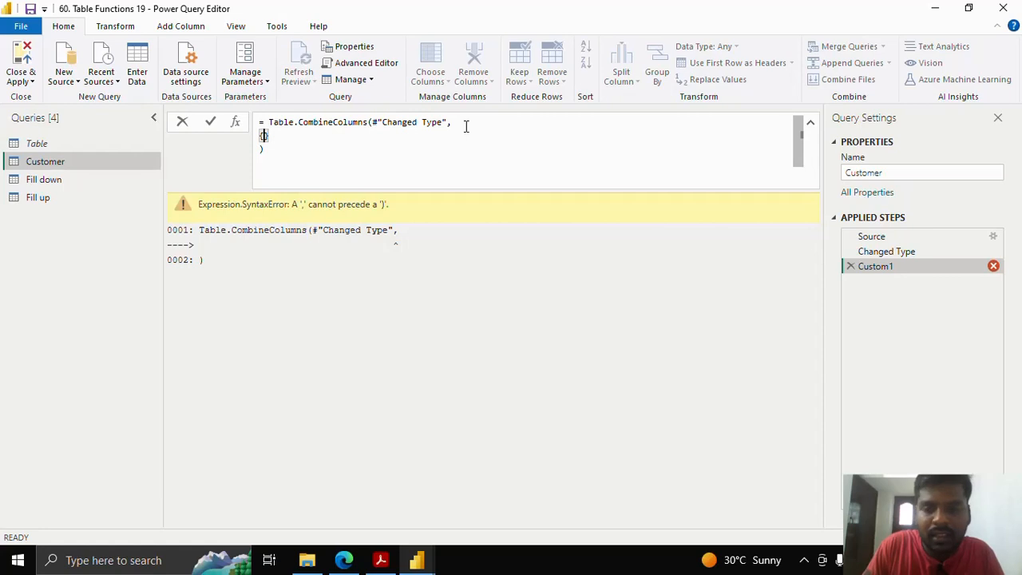
text(")
text(FirstName)
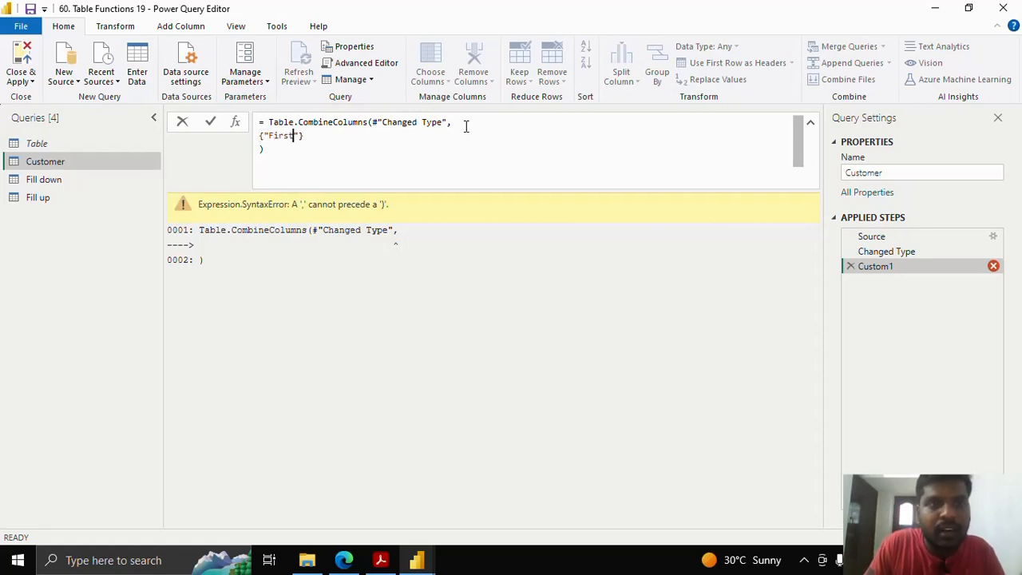
text(",)
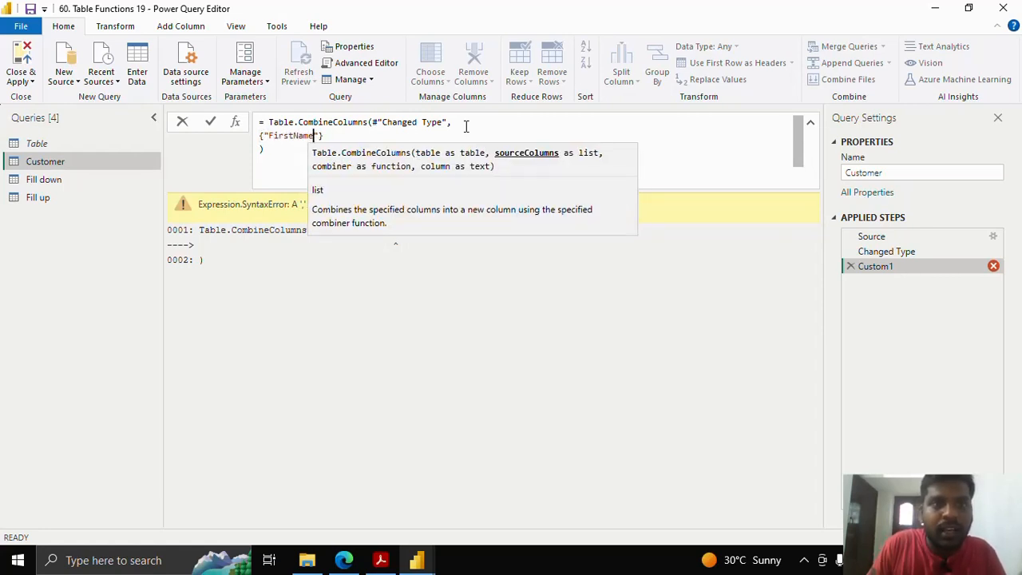
text("Last)
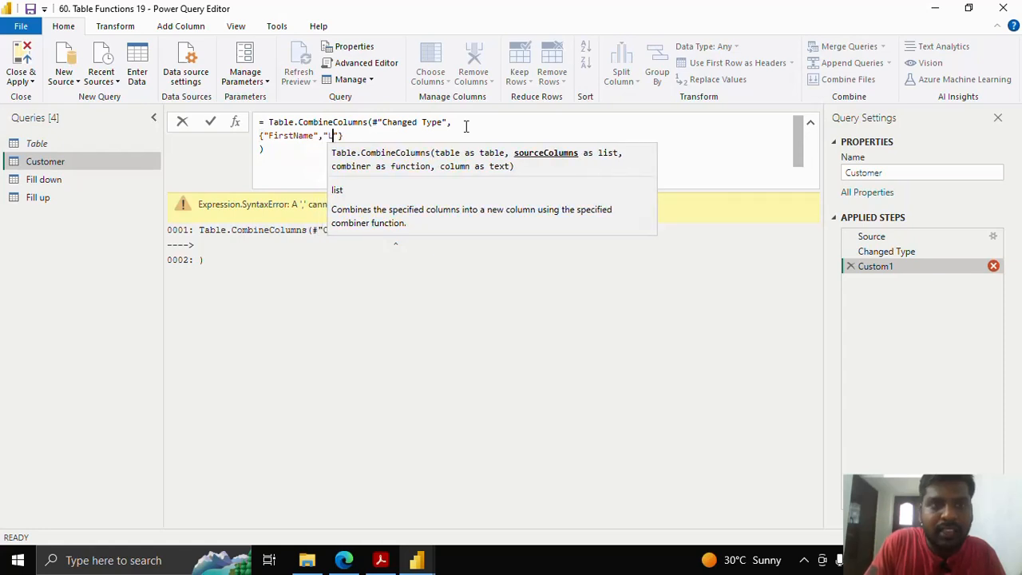
text(Name)
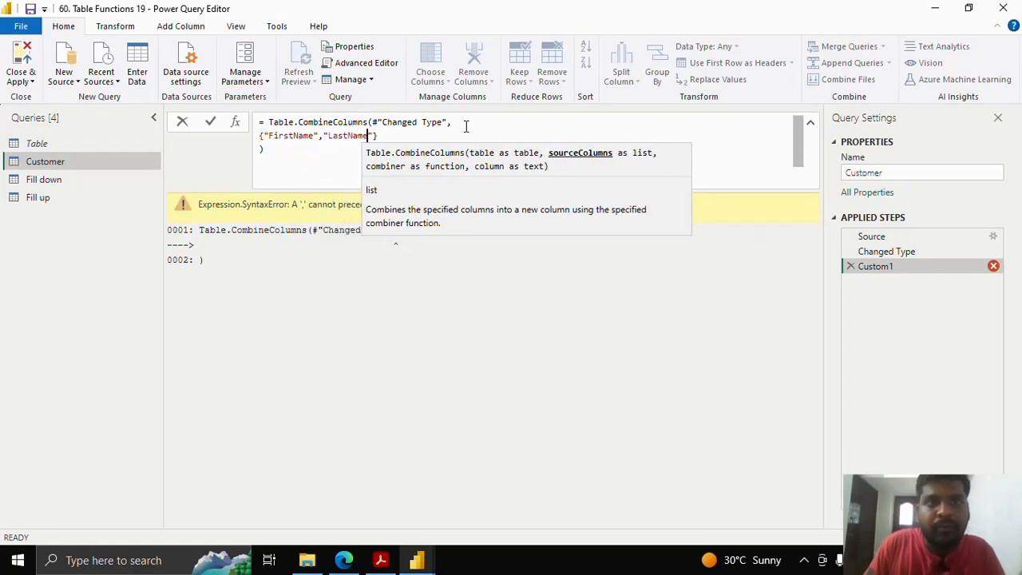
text(")
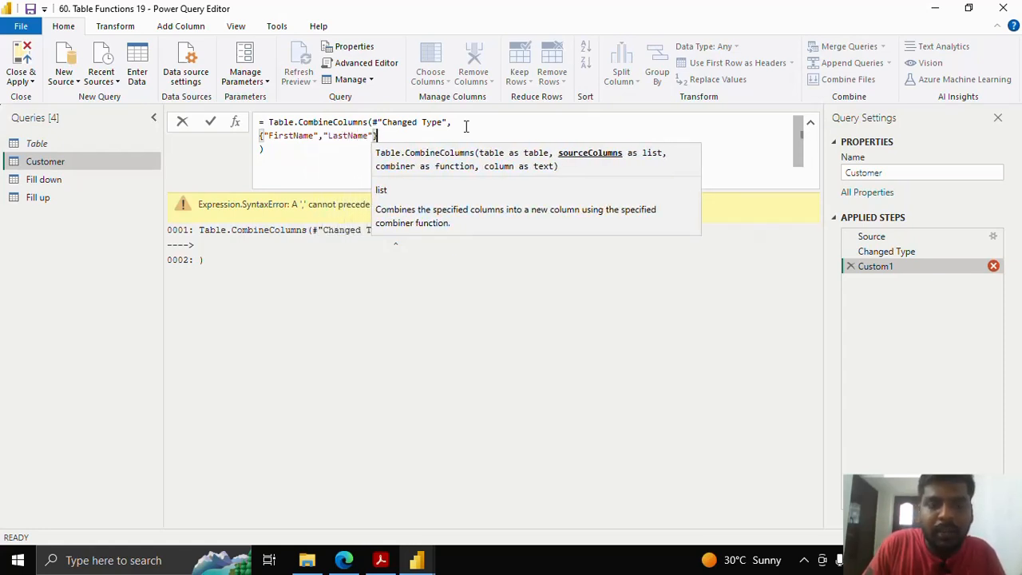
text(},)
Add Combiner.CombineTextByDelimiter on a new line as the combiner function, with a single space as the delimiter.
key(shift+Return)
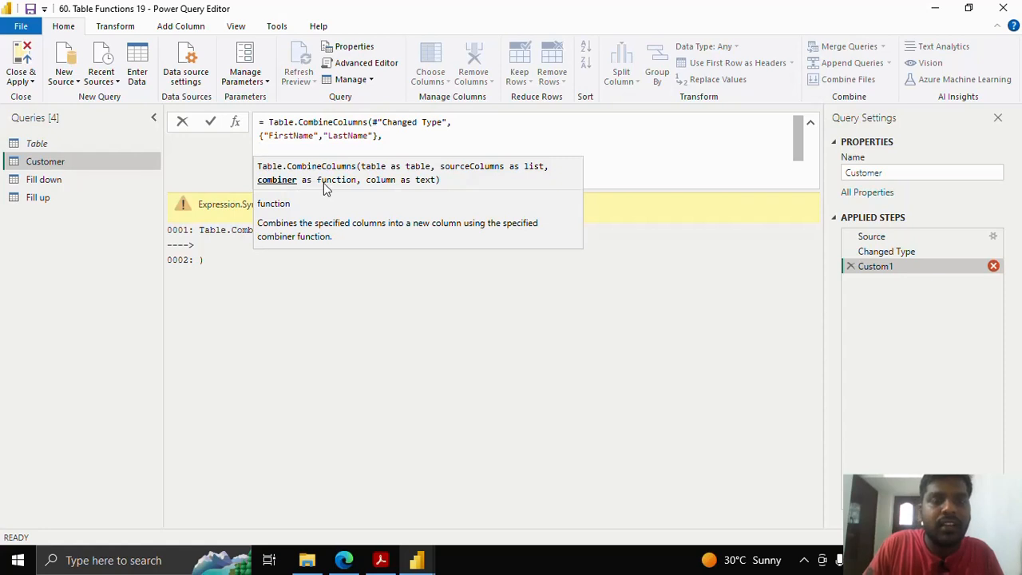
text(C)
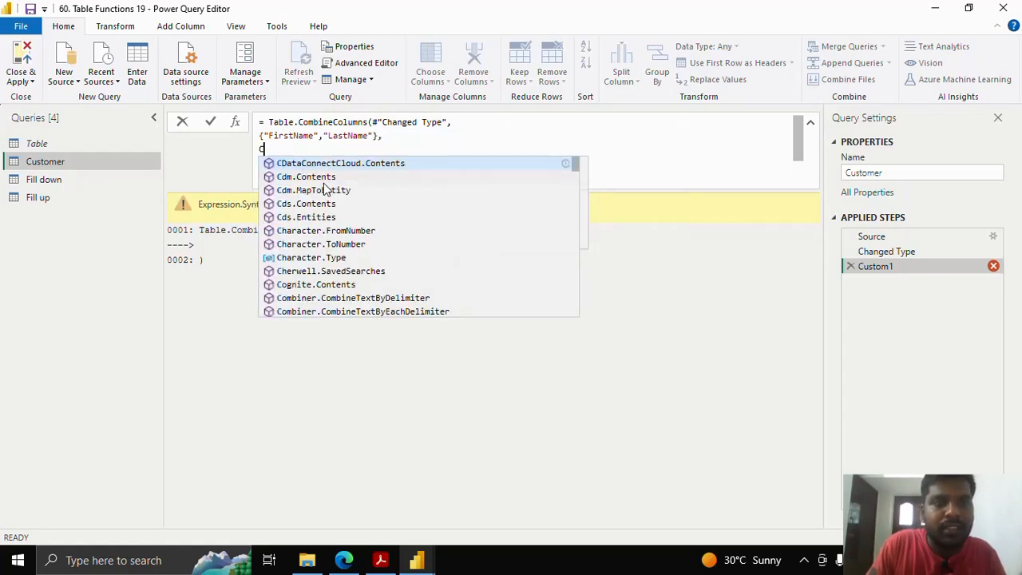
text(ombine.)
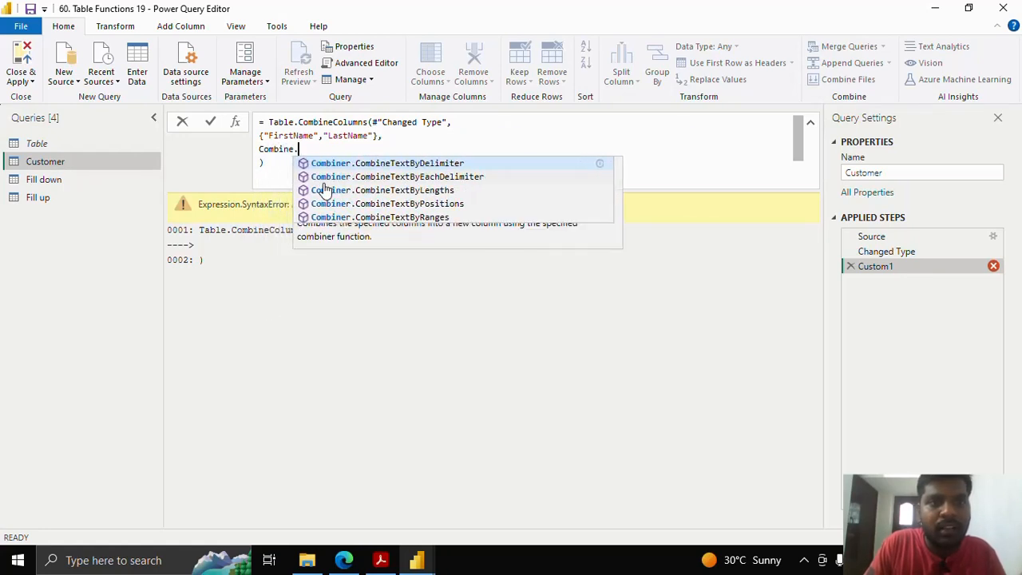
click(444, 165)
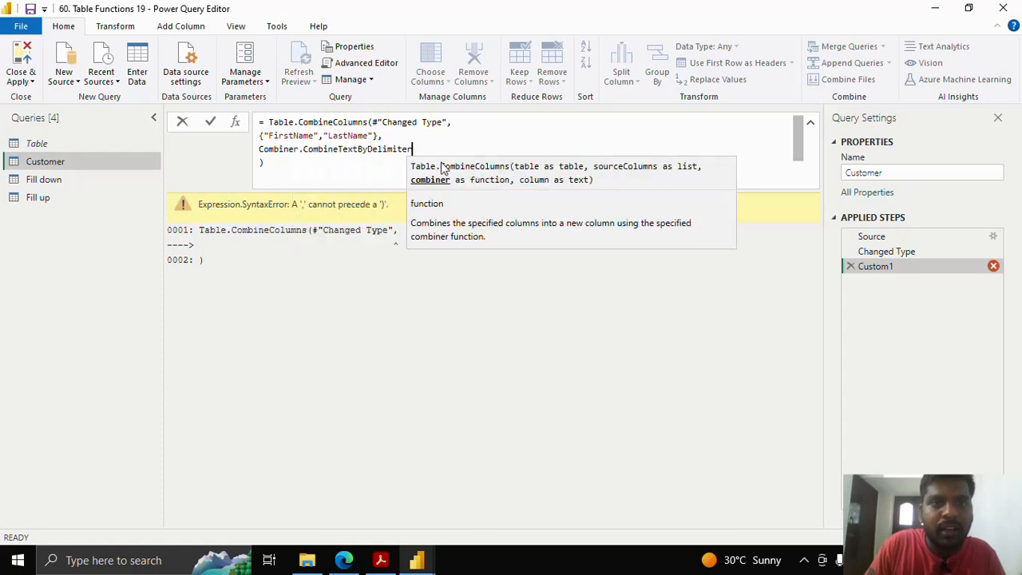
text(()
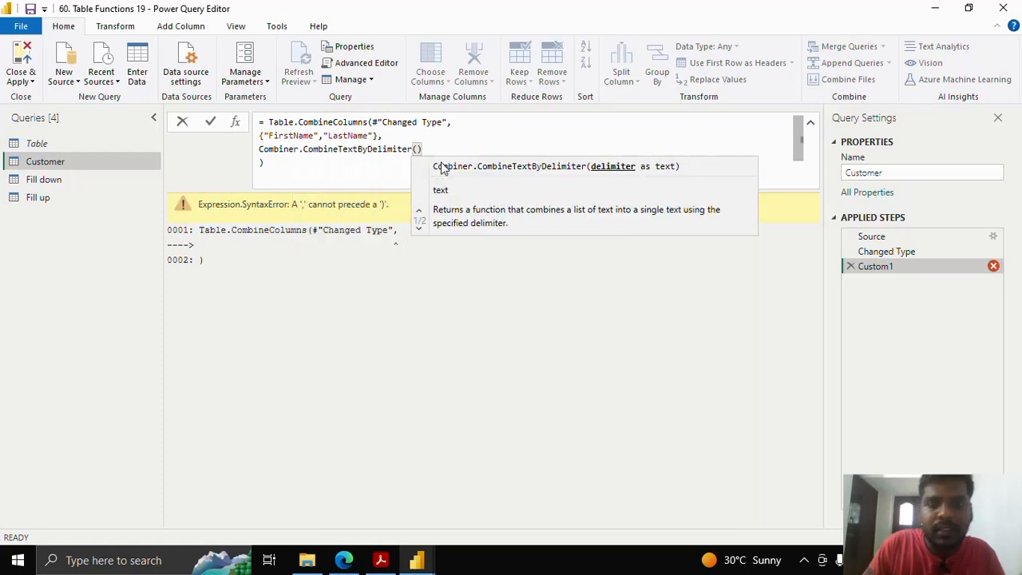
text(")
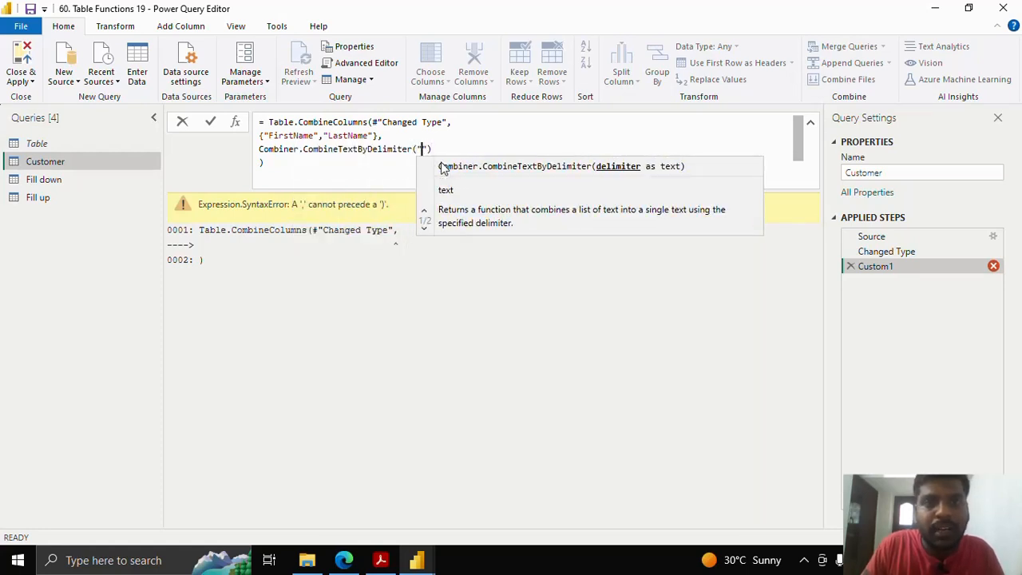
text( ")
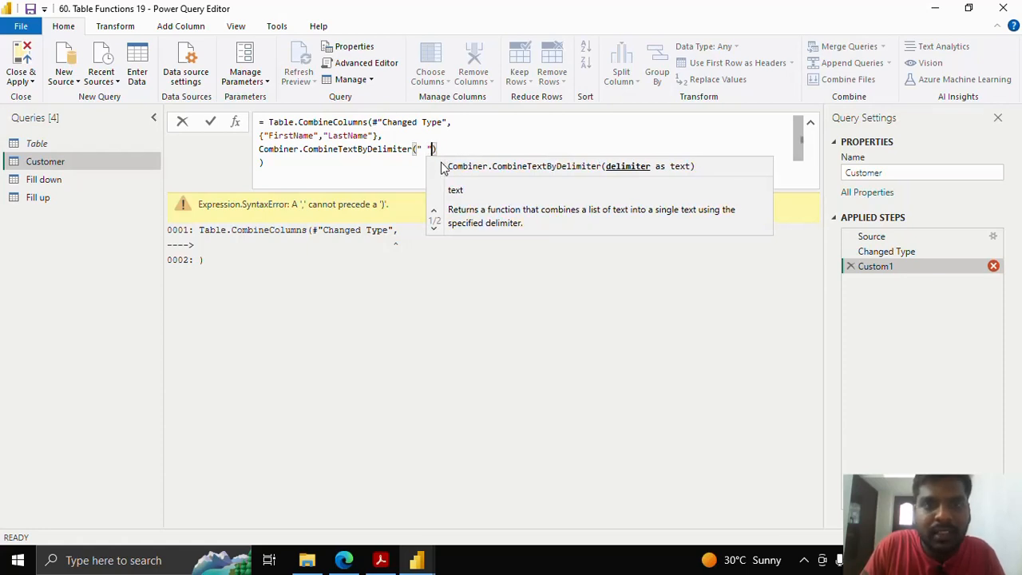
Set the combiner function's quote style argument to QuoteStyle.None.
text(,)
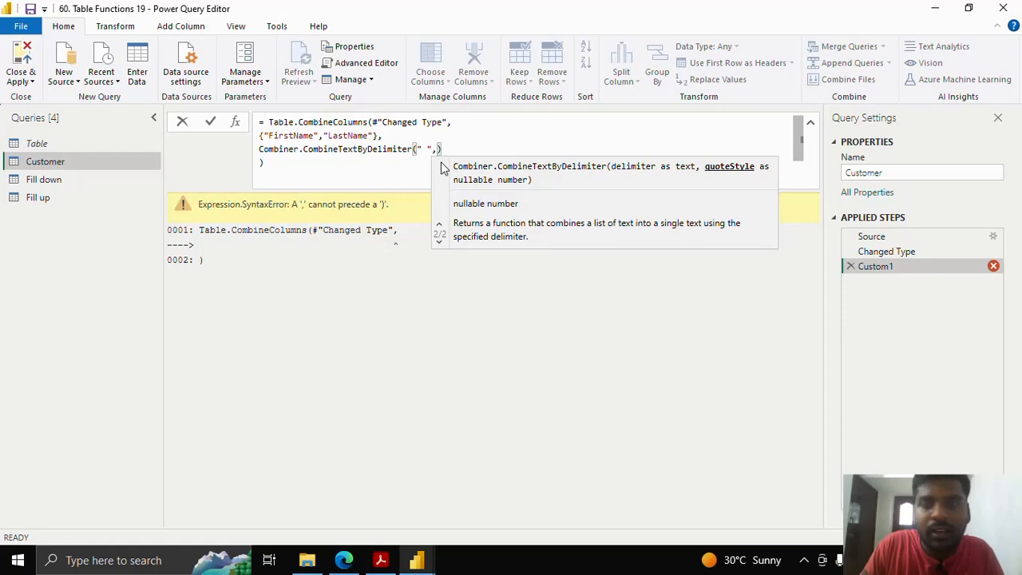
text(Qo)
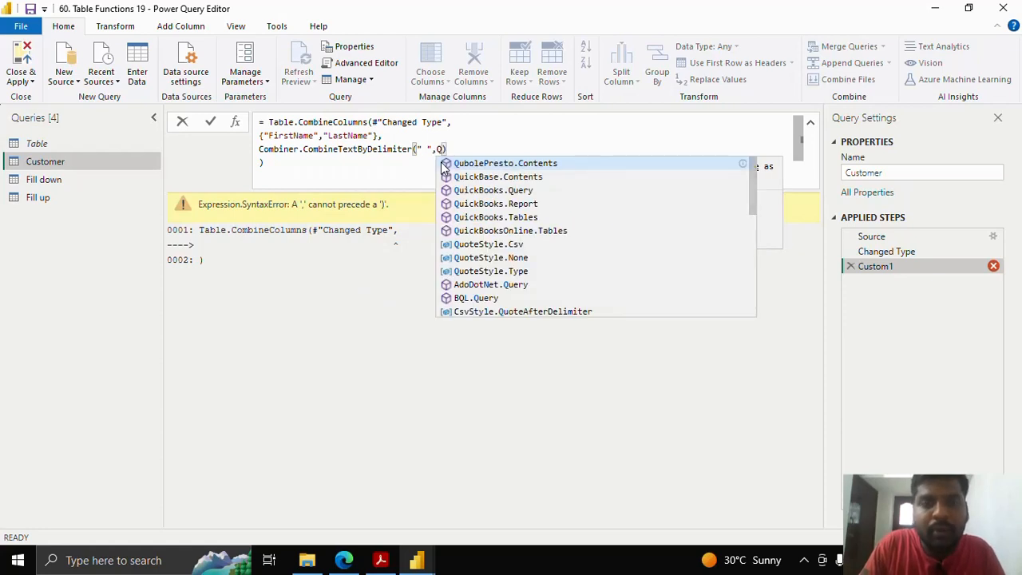
key(BackSpace)
text(uote)
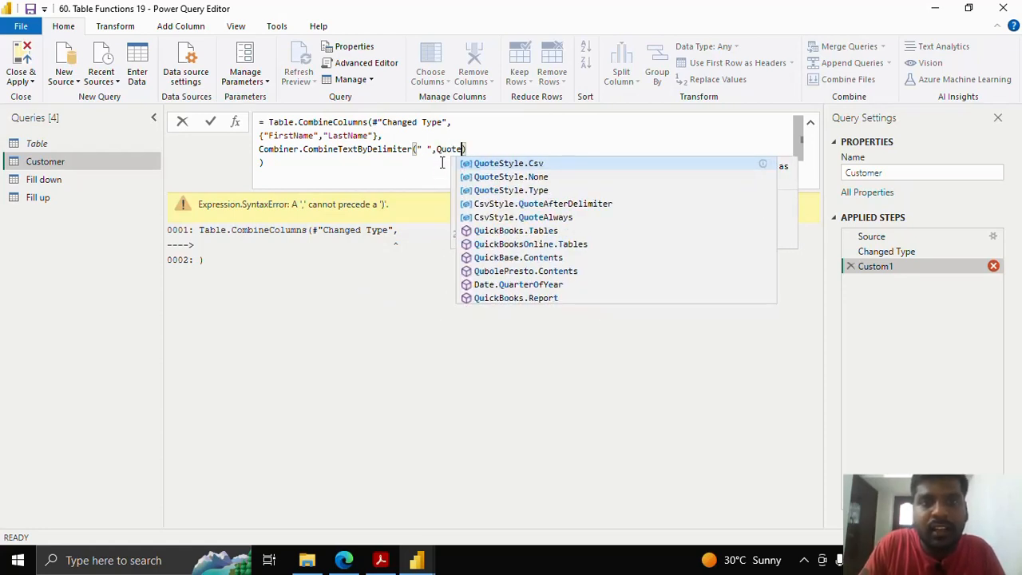
click(503, 177)
click(536, 150)
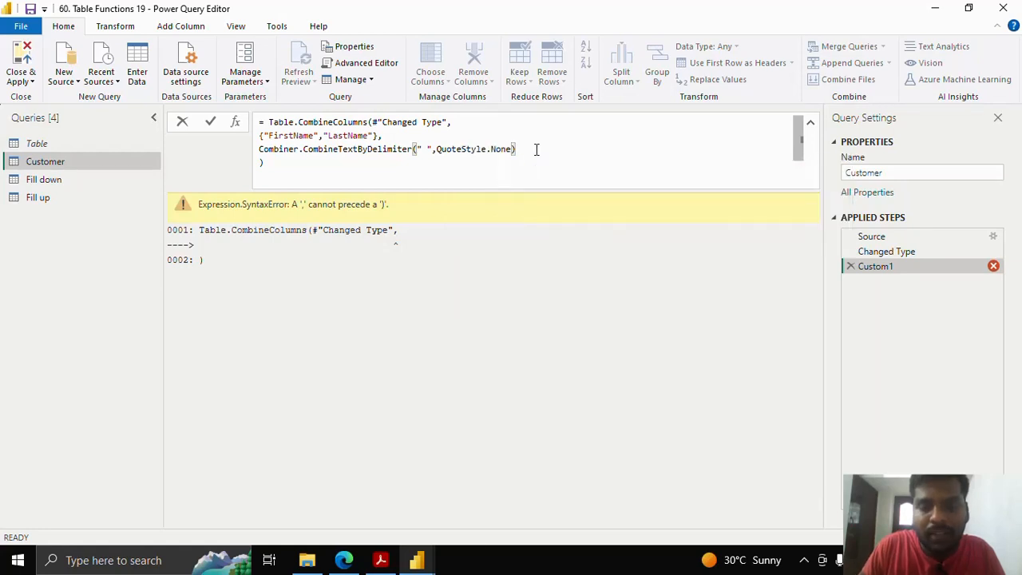
Name the combined column "FullName" in a final argument on its own line and apply the formula.
text(,)
key(shift+Return)
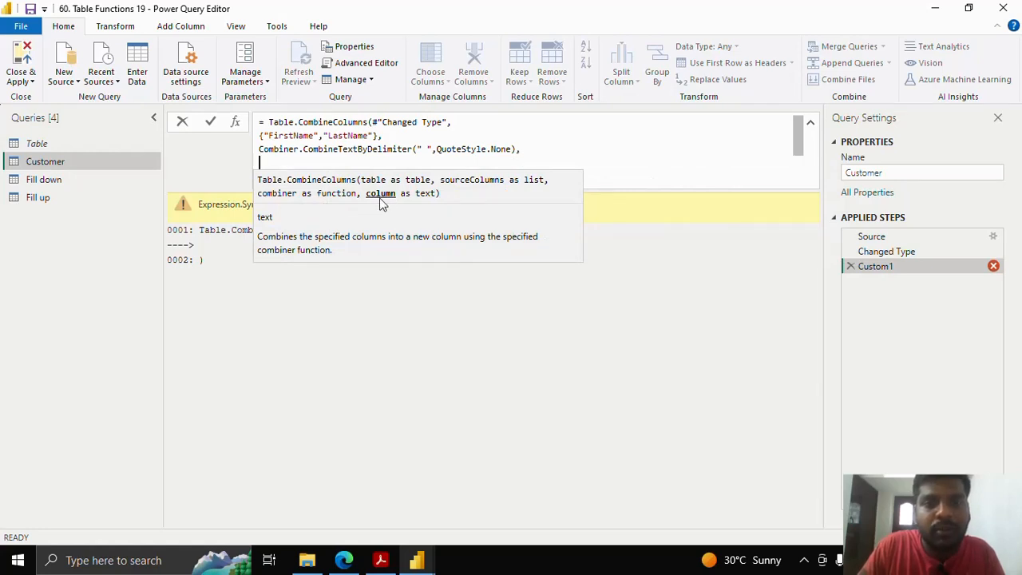
text(")
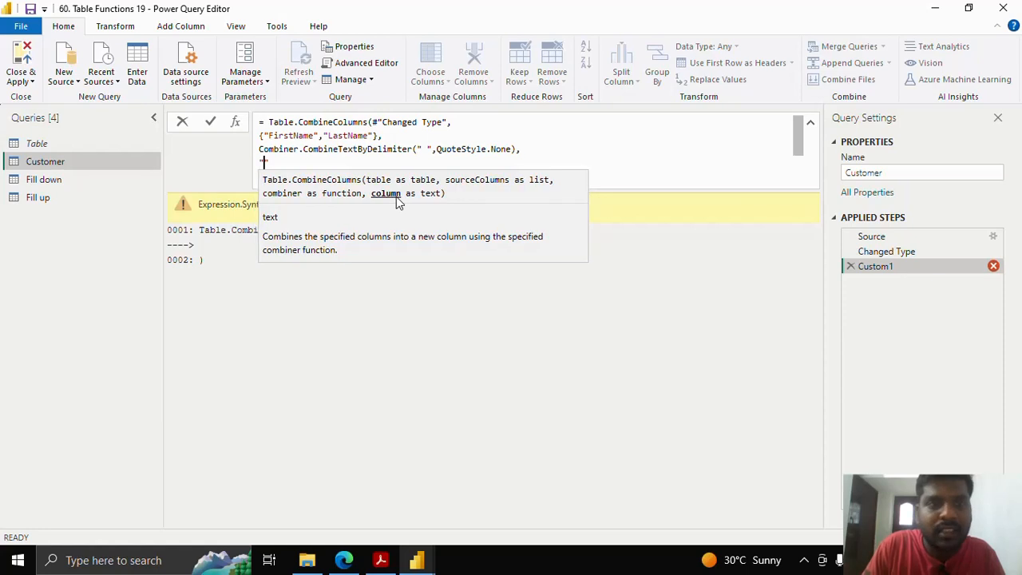
text(FullName)
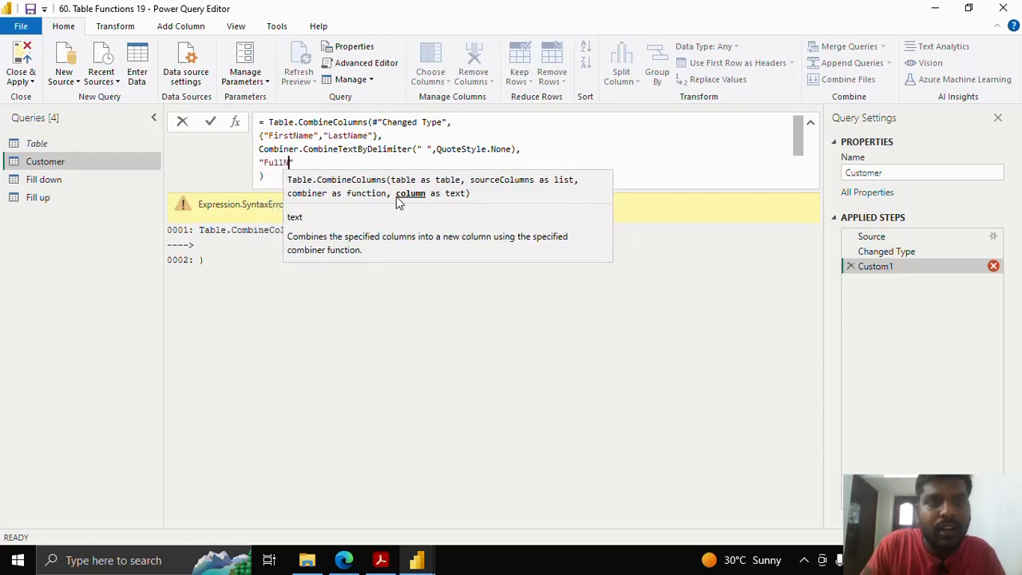
click(210, 121)
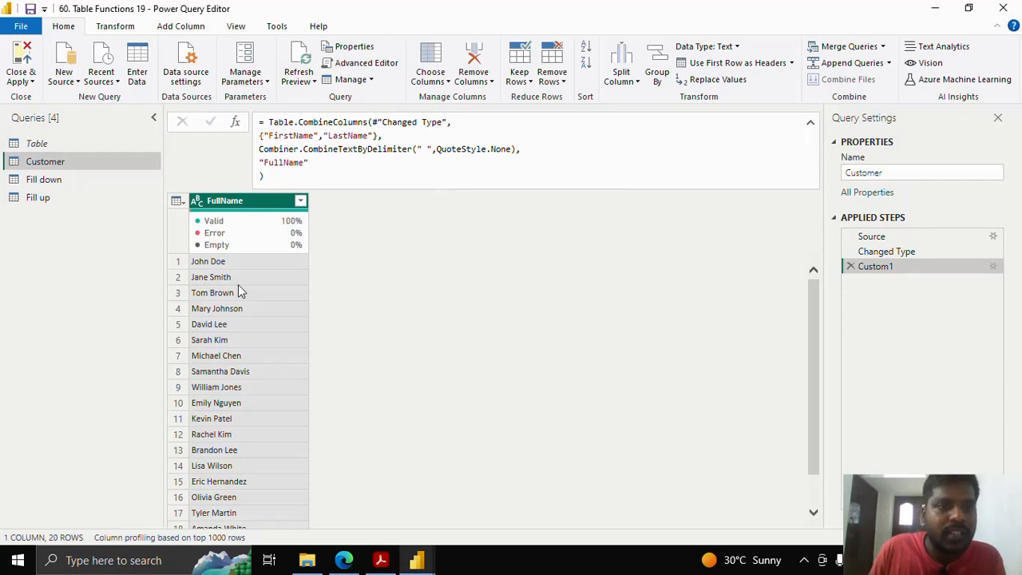
Examine the combined FullName column and each argument of the Table.CombineColumns formula behind it.
scroll(255, 366, down, 1)
scroll(266, 358, up, 1)
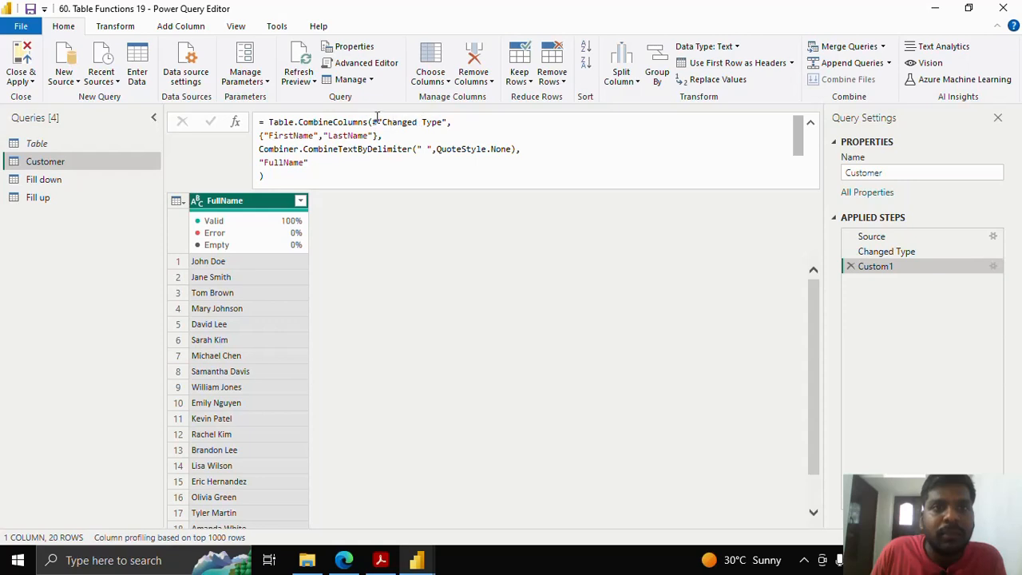
drag(373, 123, 443, 123)
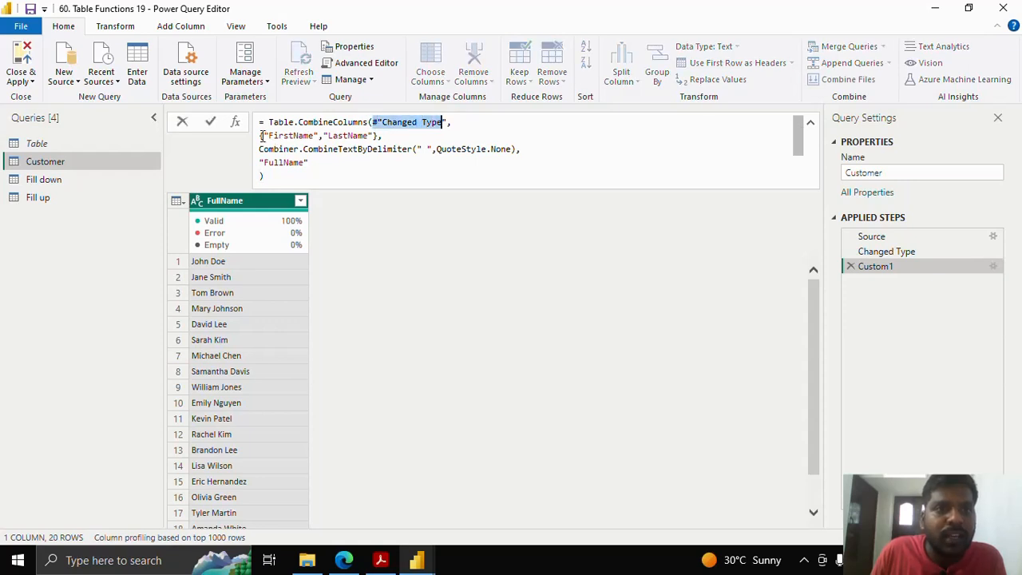
drag(264, 136, 372, 136)
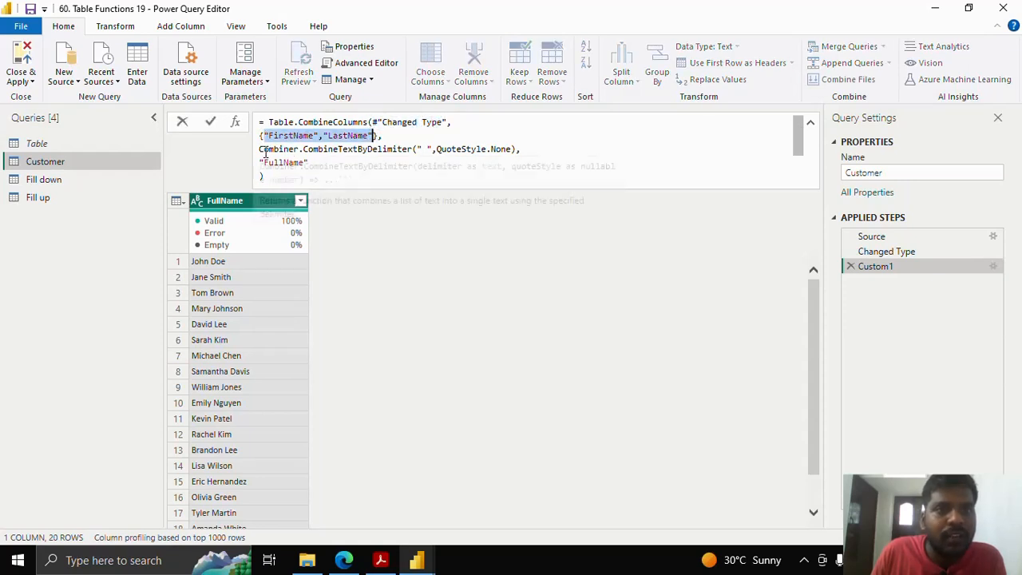
drag(259, 150, 506, 150)
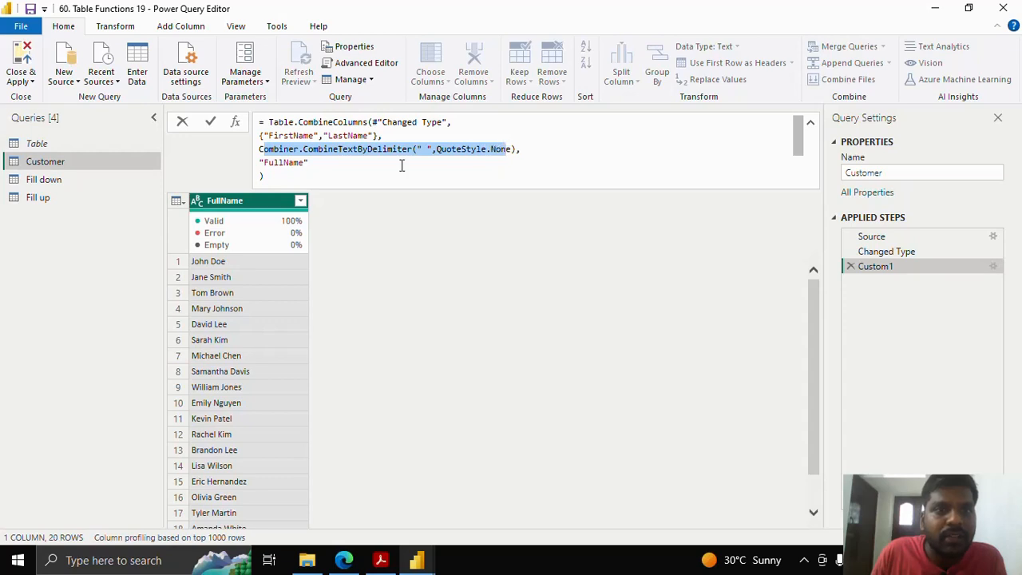
click(260, 163)
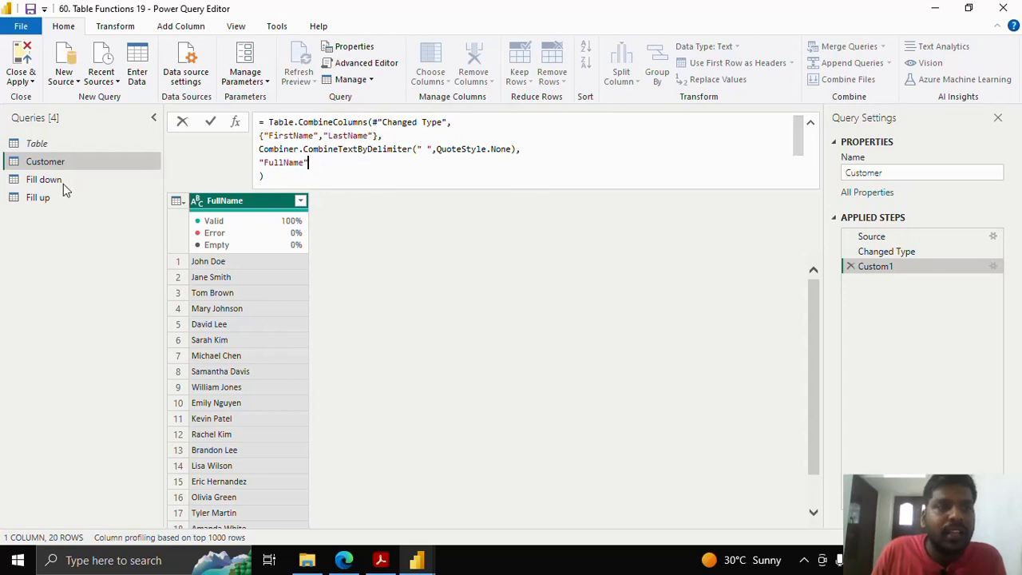
Add a custom step to the Fill down query and replace its default step reference with a Table.ReplaceValue call.
click(124, 180)
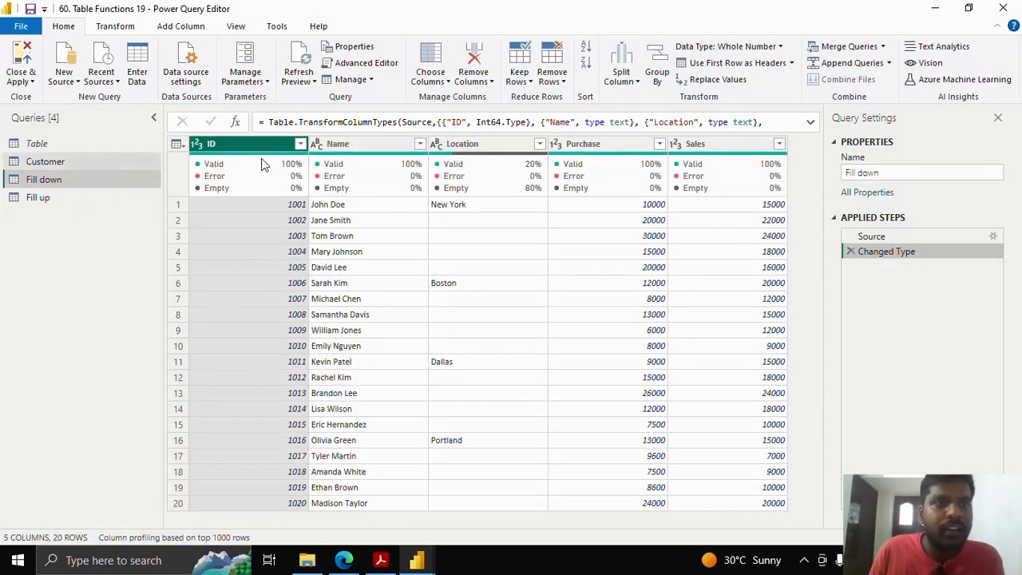
click(236, 123)
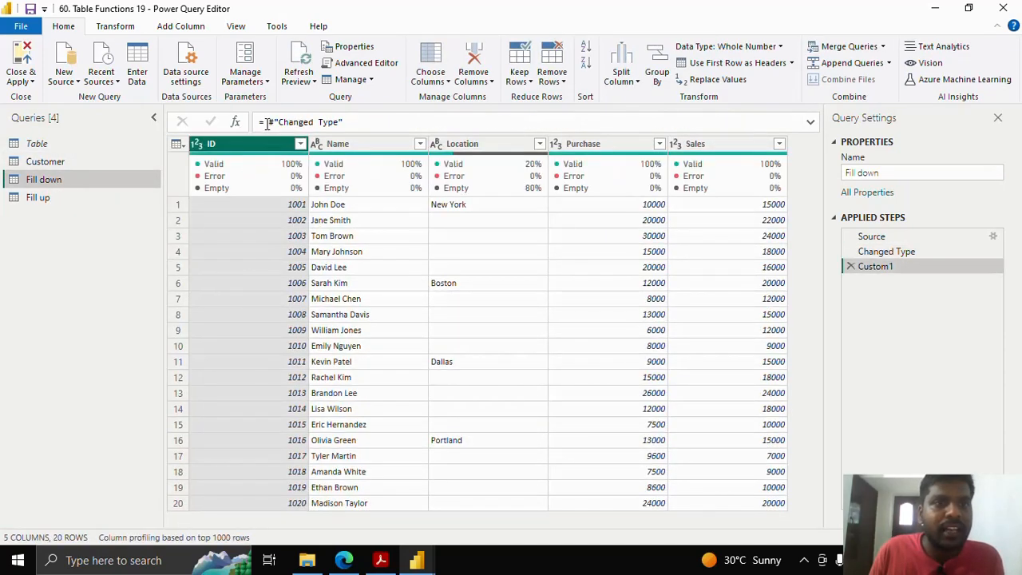
drag(268, 122, 355, 125)
key(BackSpace)
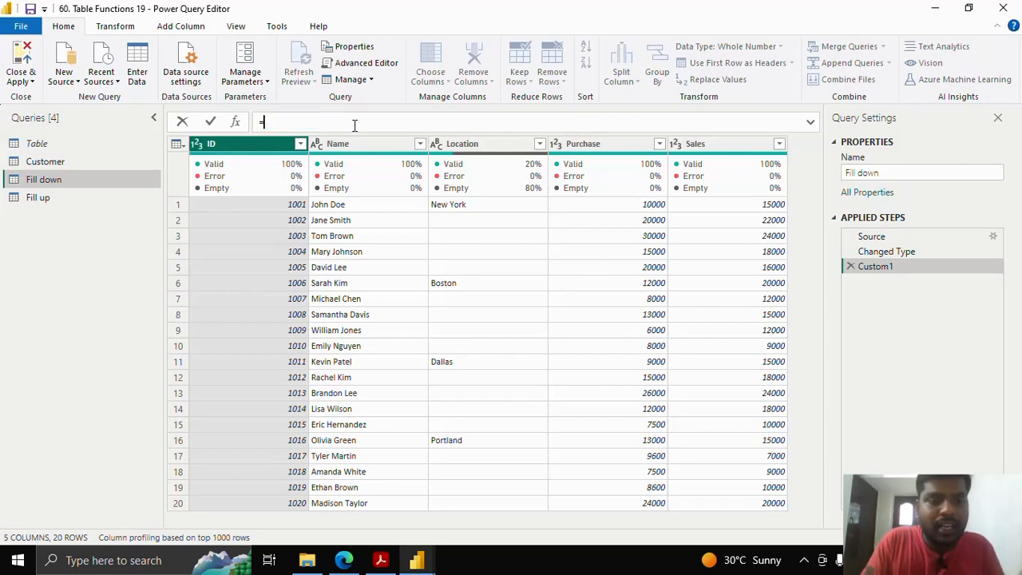
text(Table.)
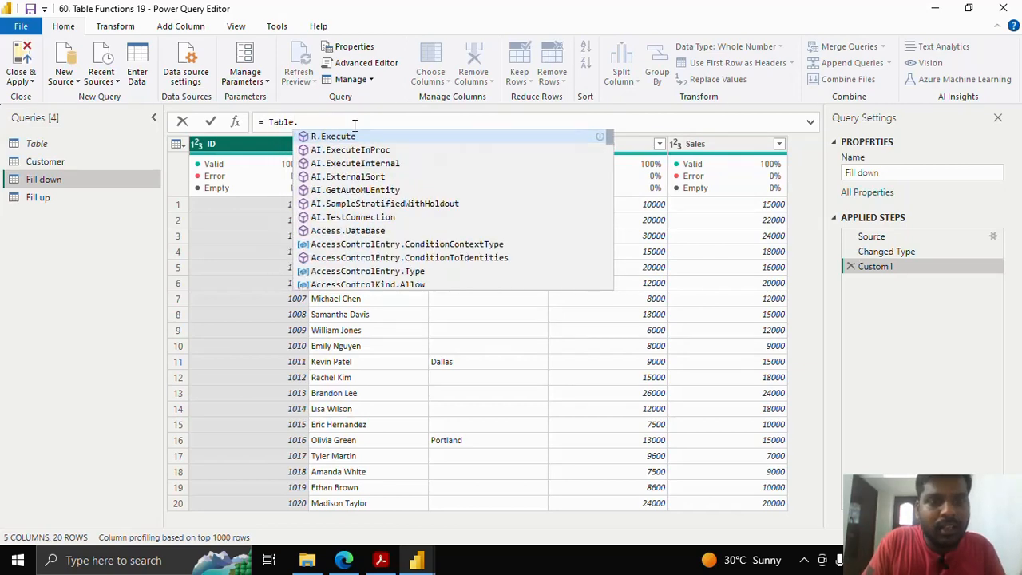
text(ReplaceV)
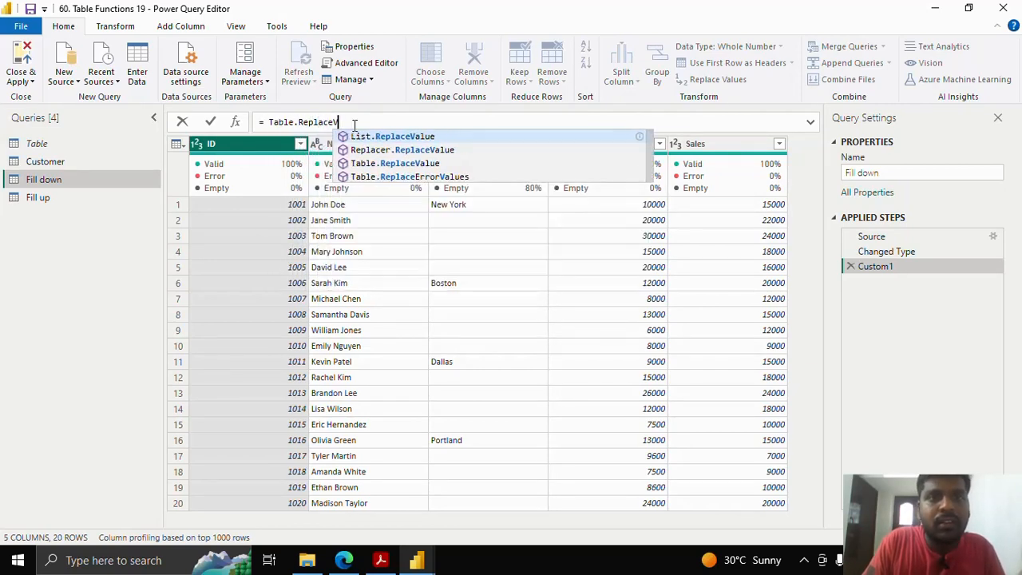
text(alue()
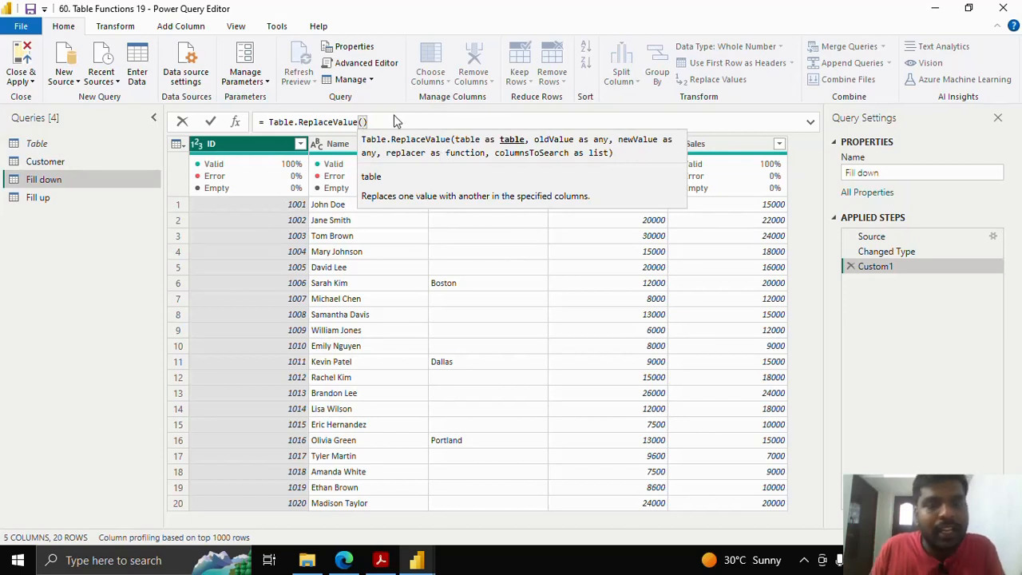
Pass #"Changed Type" as the table, an empty string "" as the old value and null as the new value in Table.ReplaceValue.
text(#)
click(407, 139)
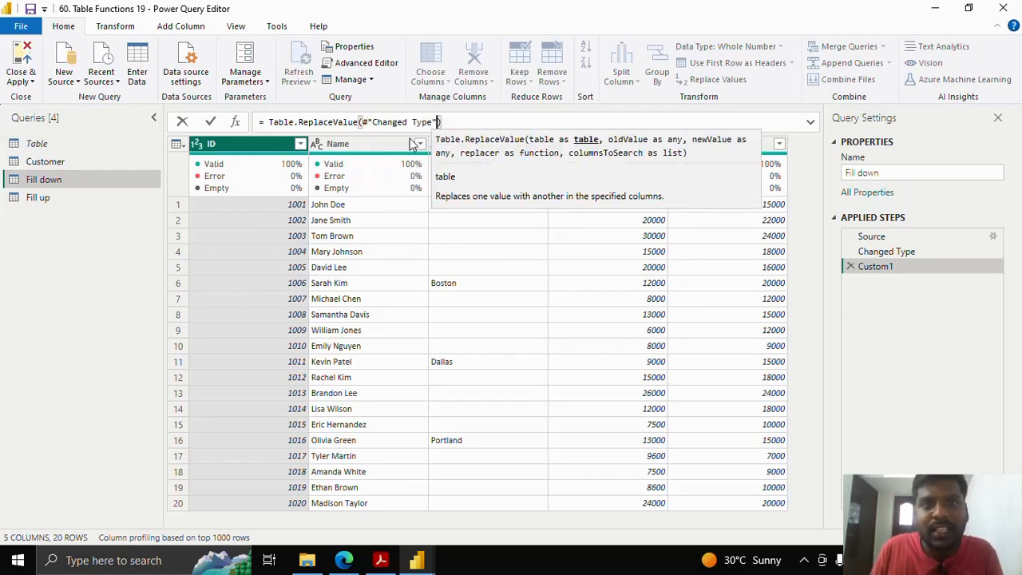
text(,)
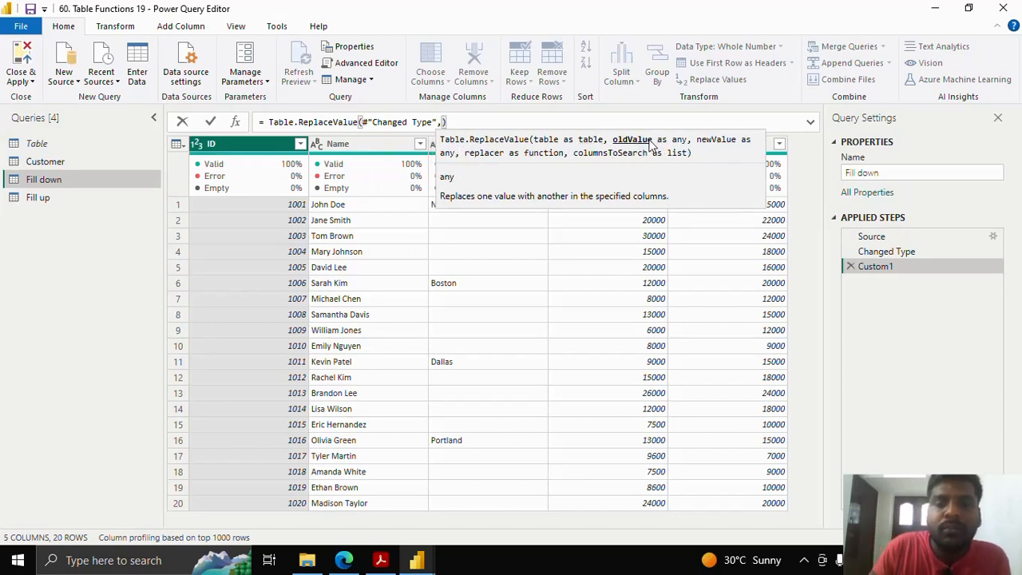
text(")
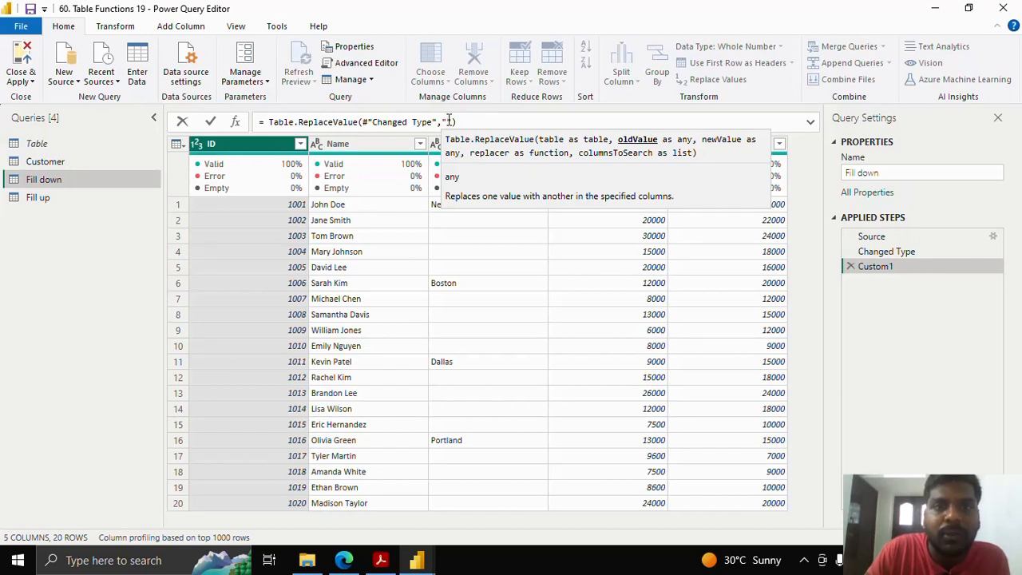
text(",)
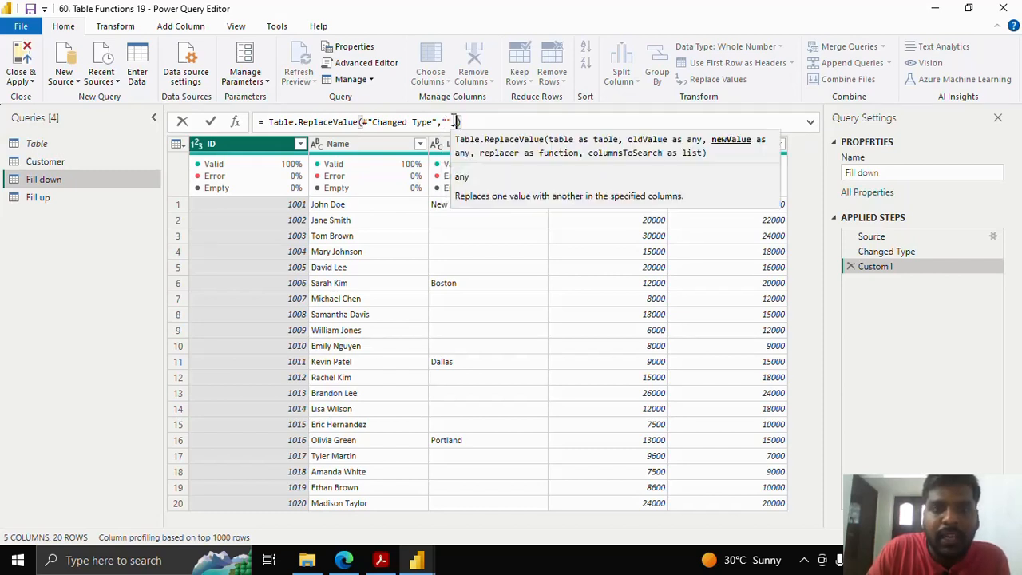
text(null)
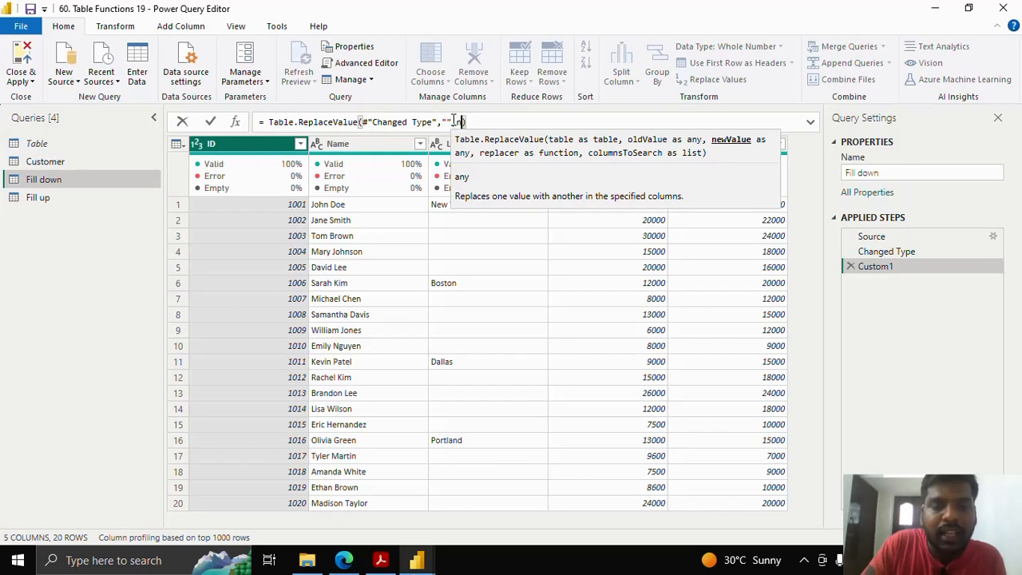
text(,)
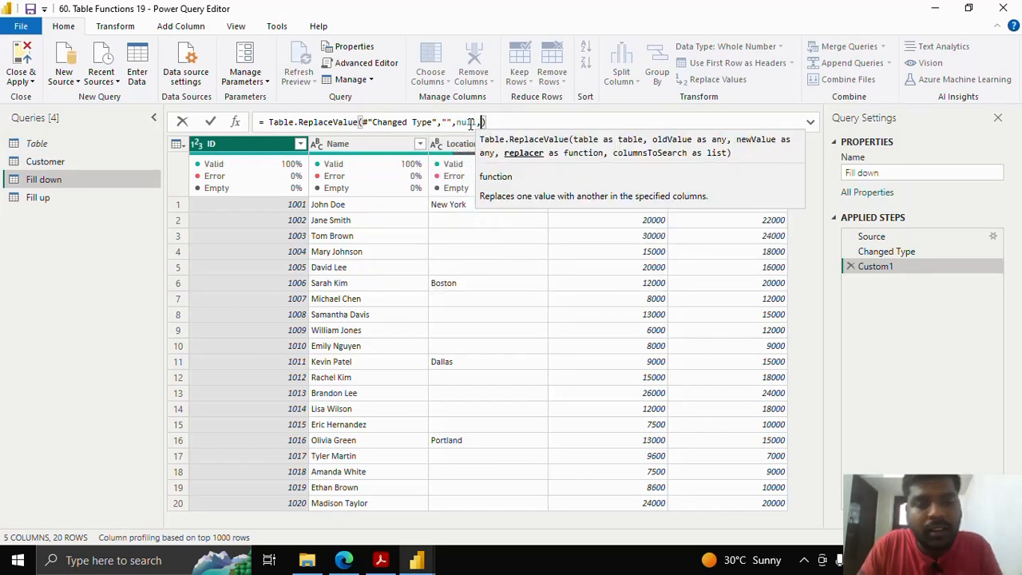
Set the replacer to Replacer.ReplaceValue and the columns to search to {"Location"}, and apply the formula.
text(Replac)
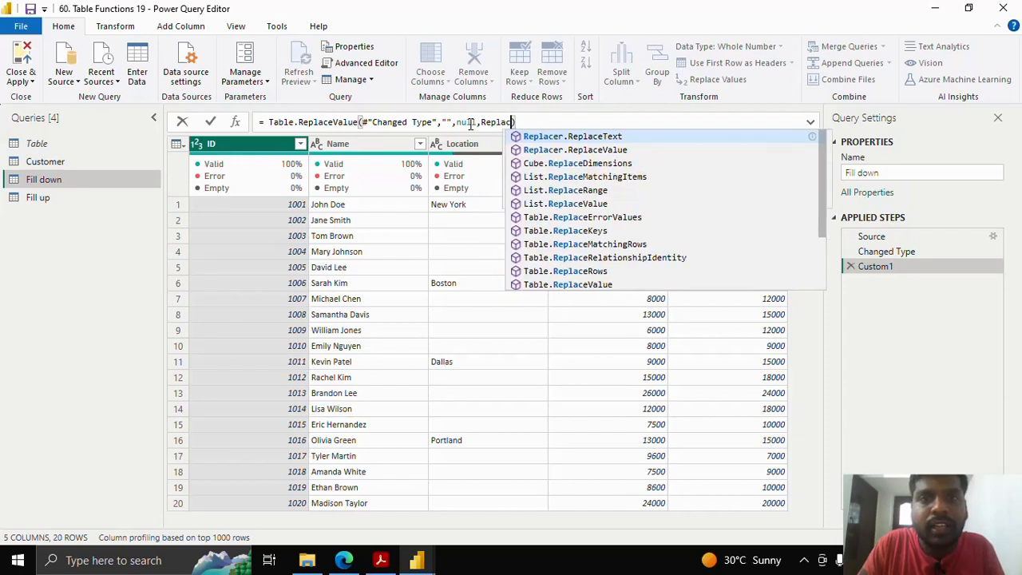
text(er.R)
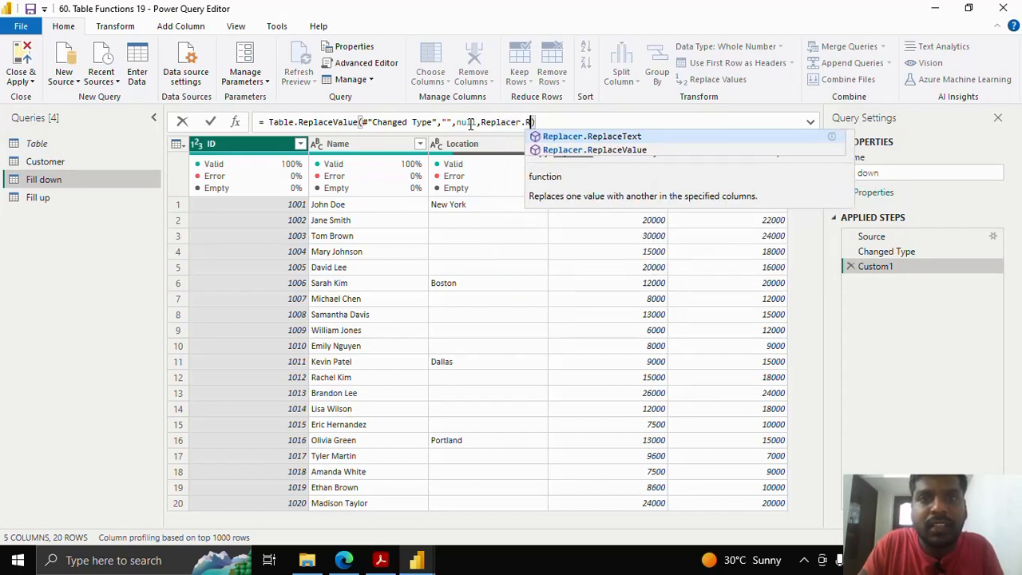
click(549, 150)
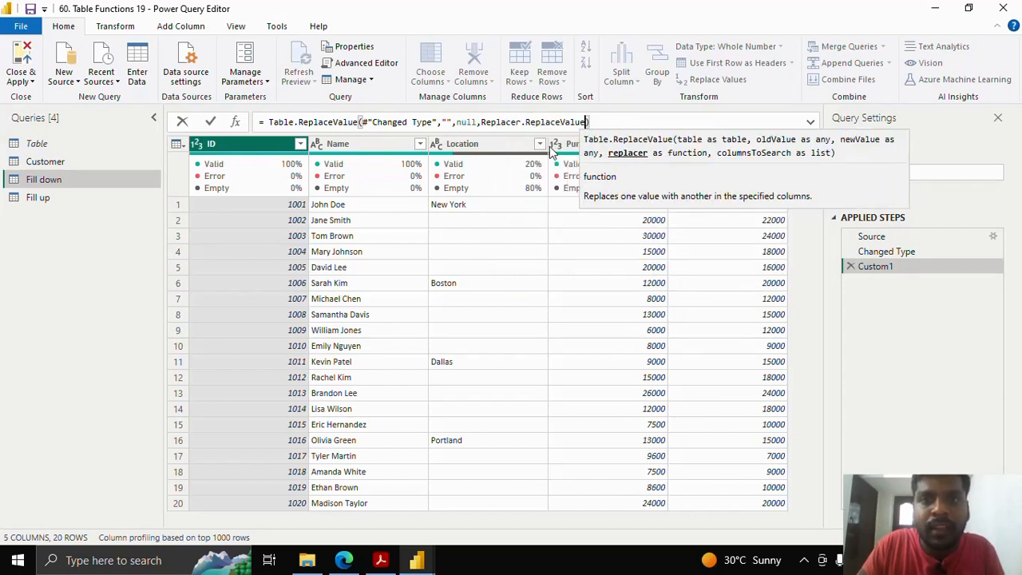
text(,)
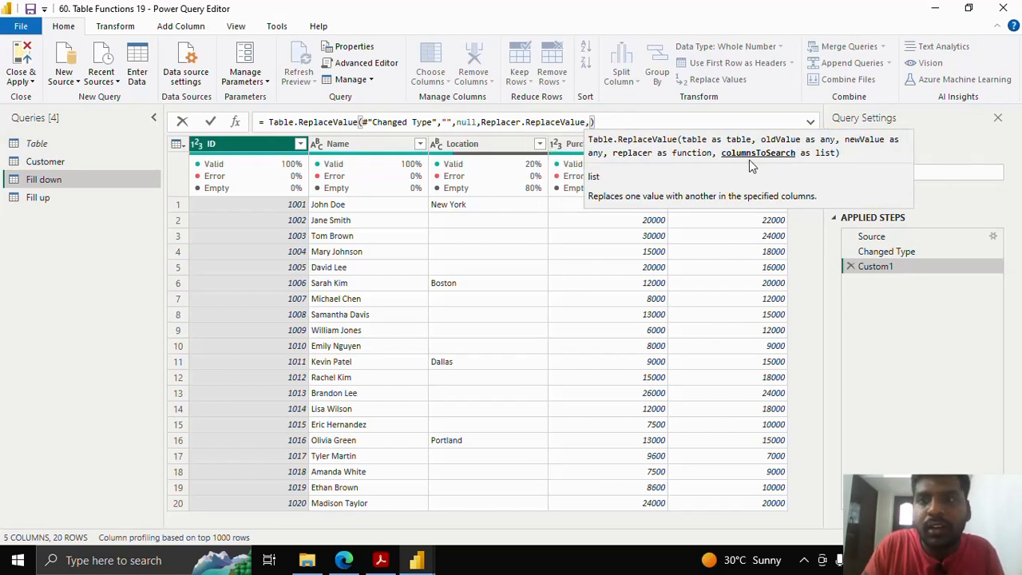
text({"Lo)
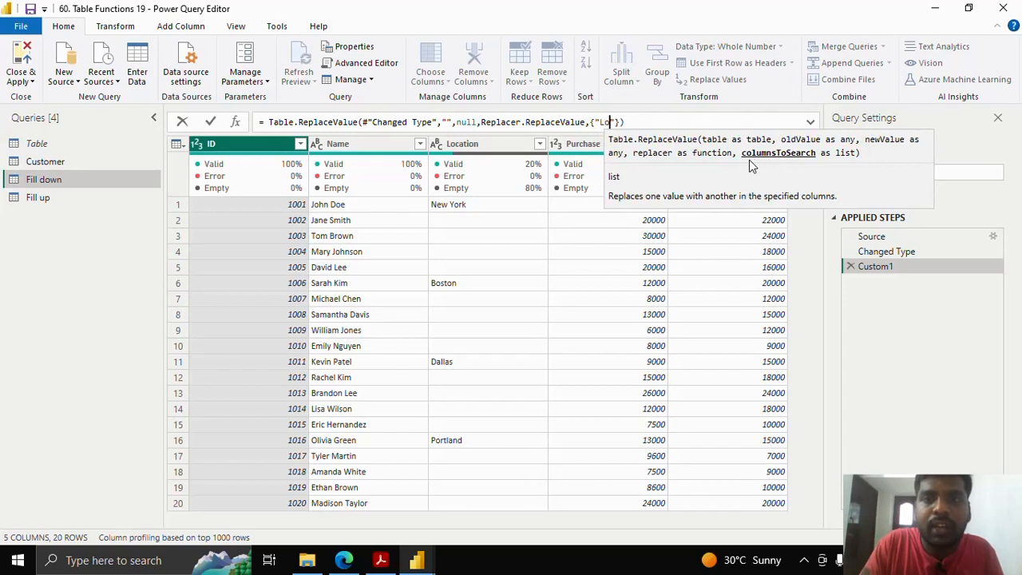
text(cation)
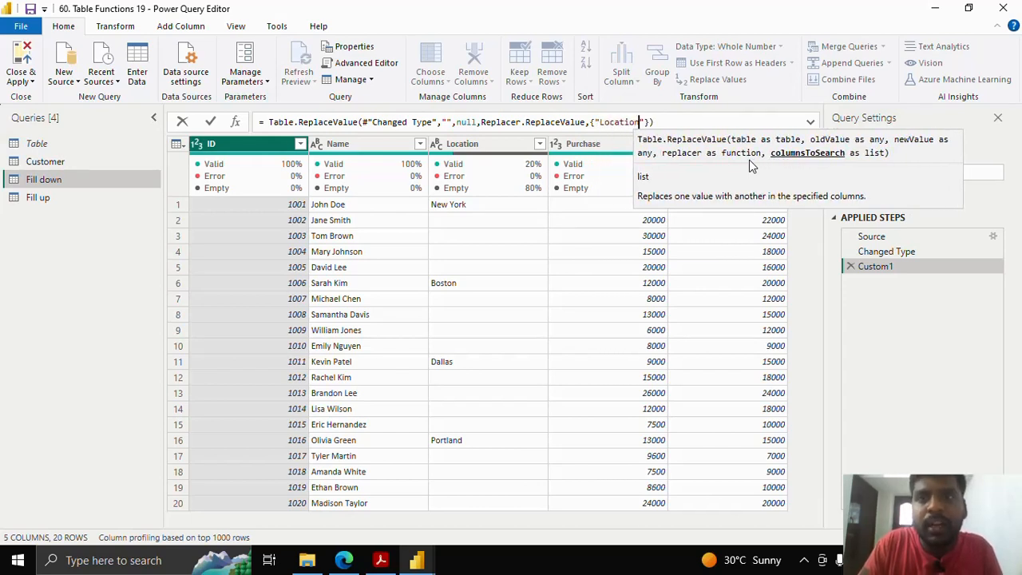
click(207, 122)
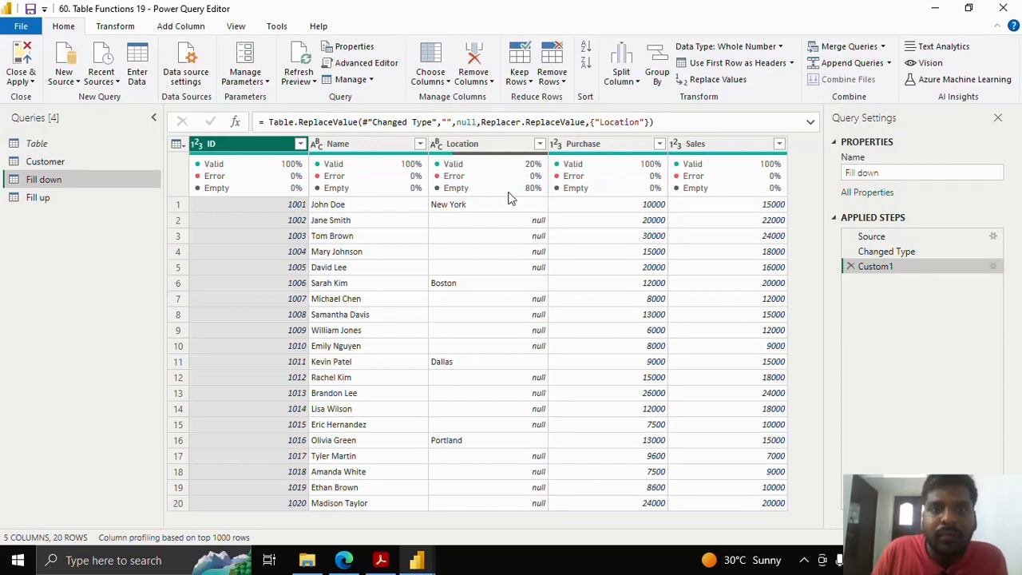
drag(271, 122, 674, 125)
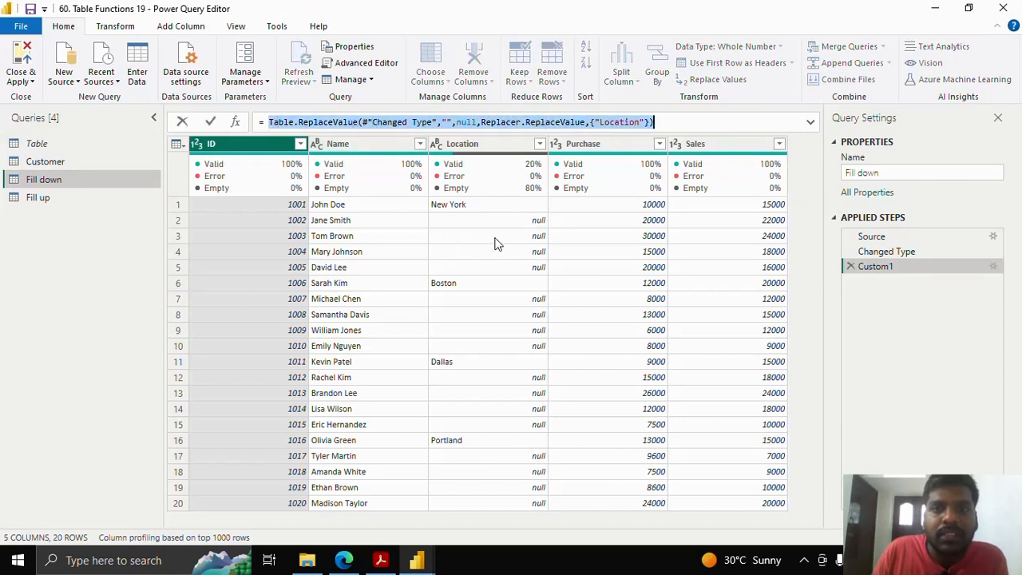
double_click(467, 123)
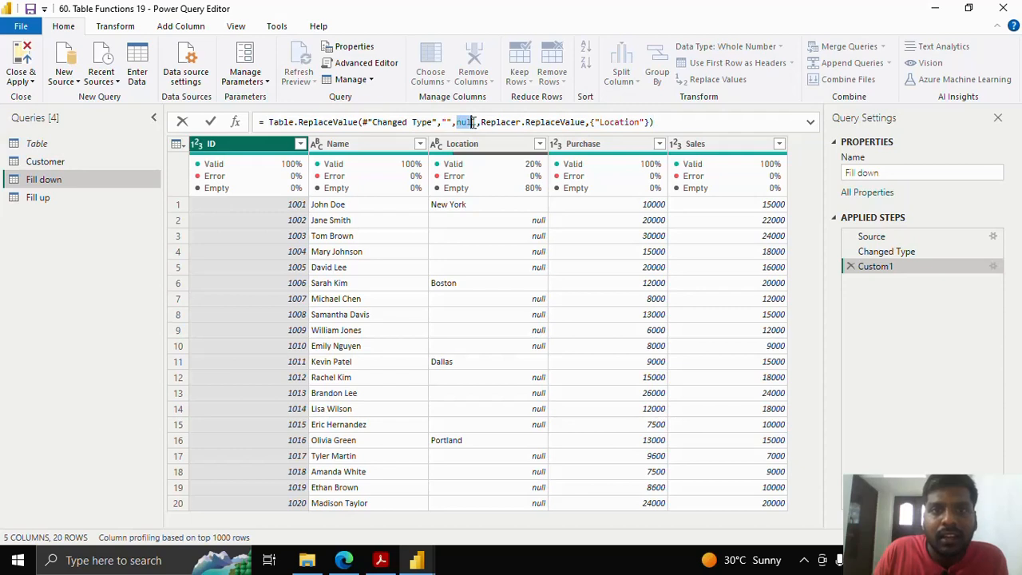
Add another custom step to the Fill down query and replace its default step reference with a Table.FillDown call.
click(236, 123)
click(235, 124)
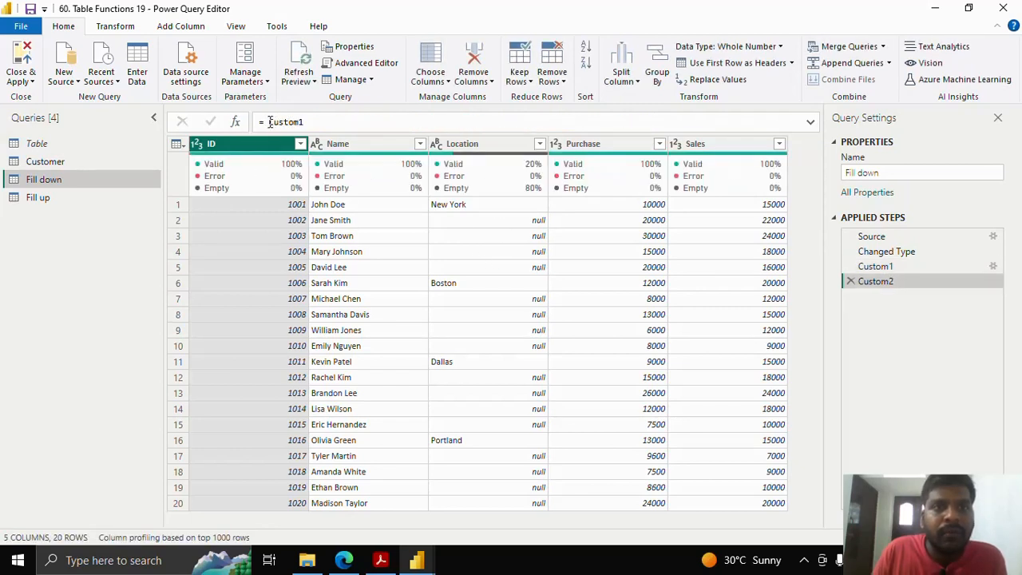
drag(268, 121, 305, 121)
text(T)
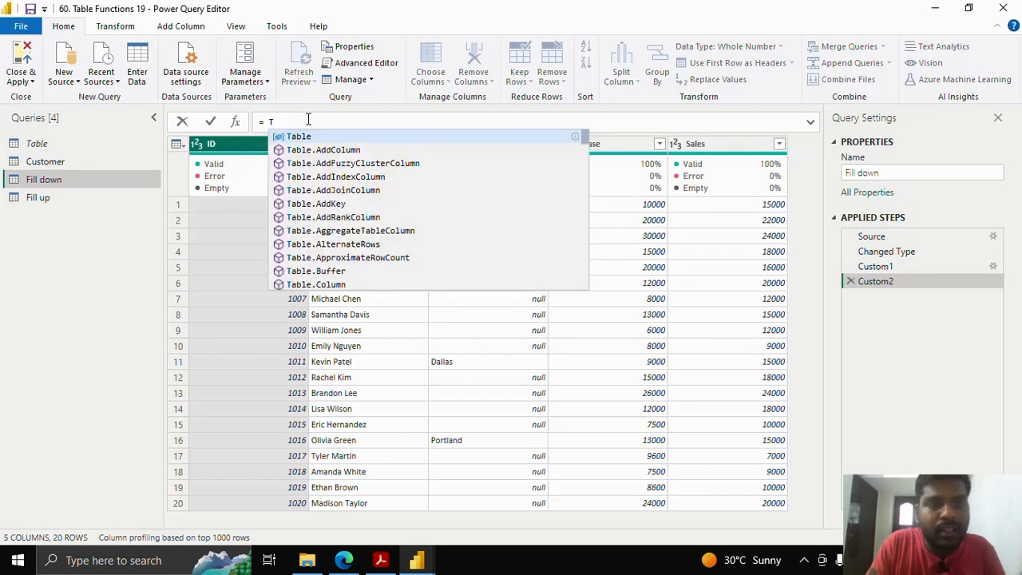
text(able.)
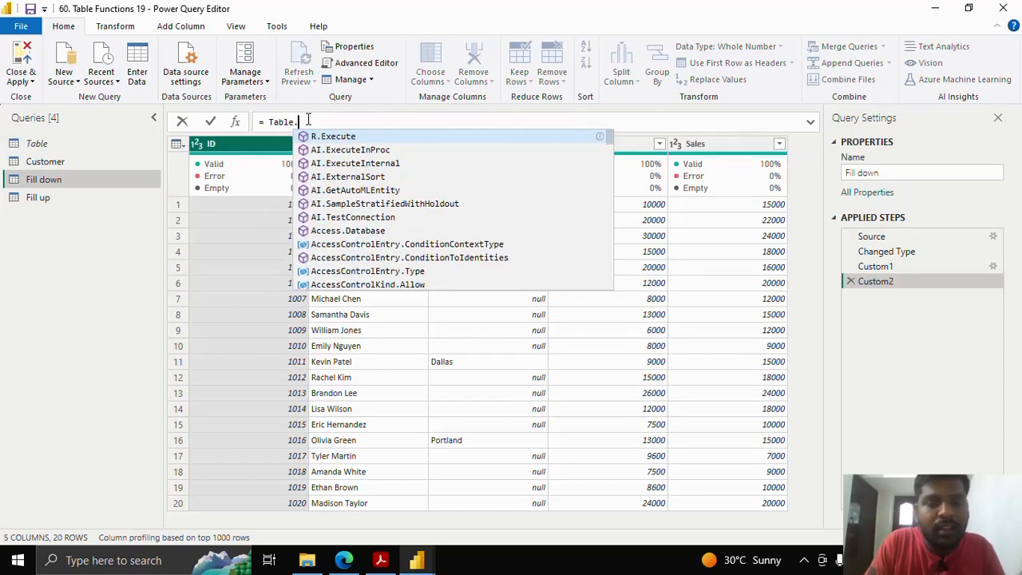
text(Fill)
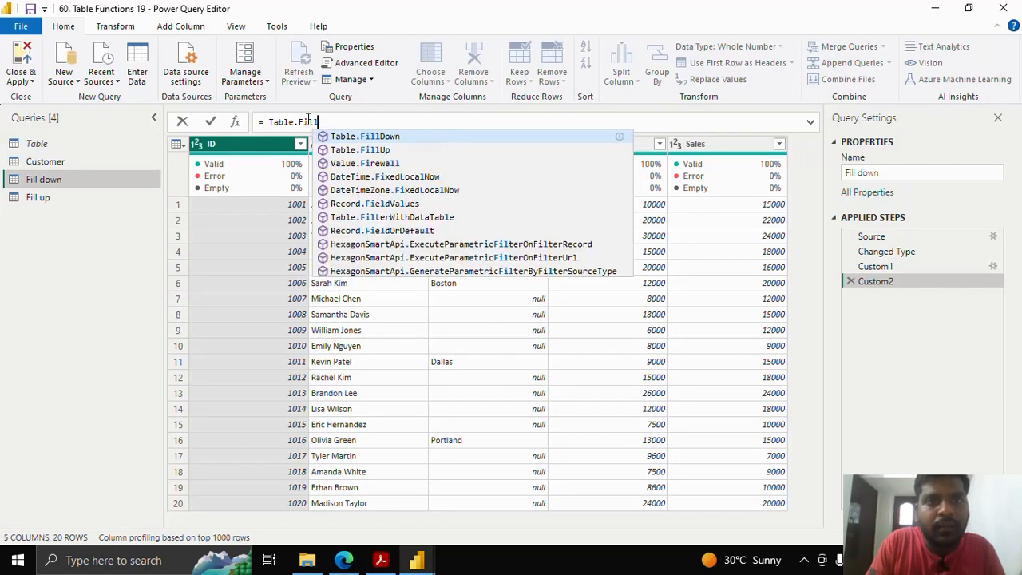
text(Down()
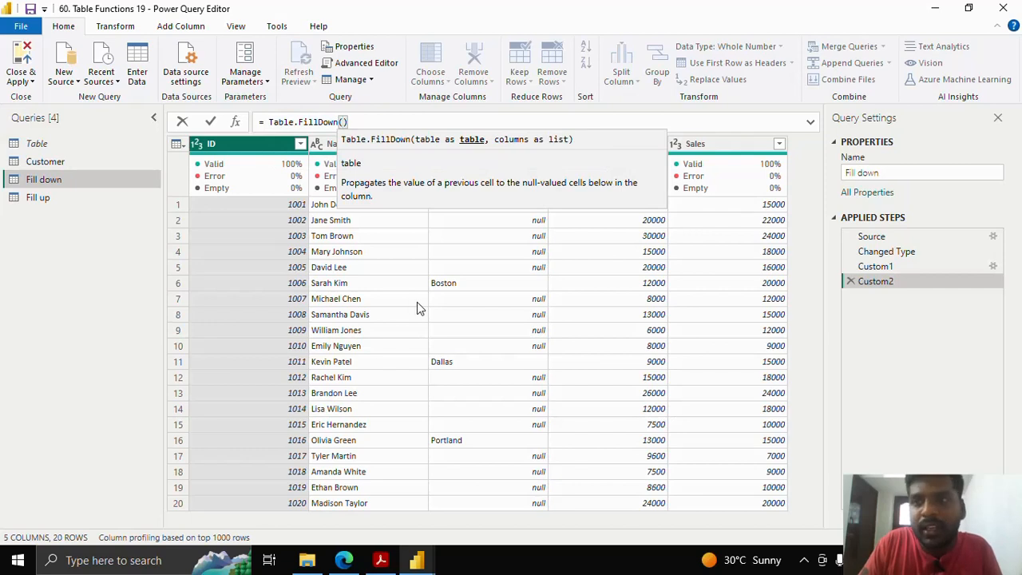
Pass #"Custom1" as the table and {"Location"} as the columns in Table.FillDown, and apply the formula.
text(#)
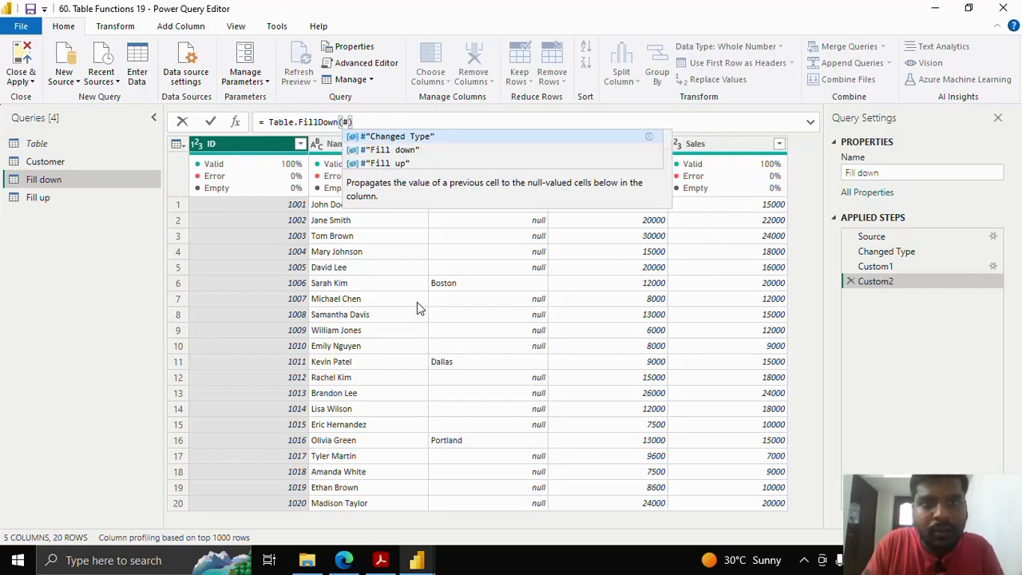
text("C)
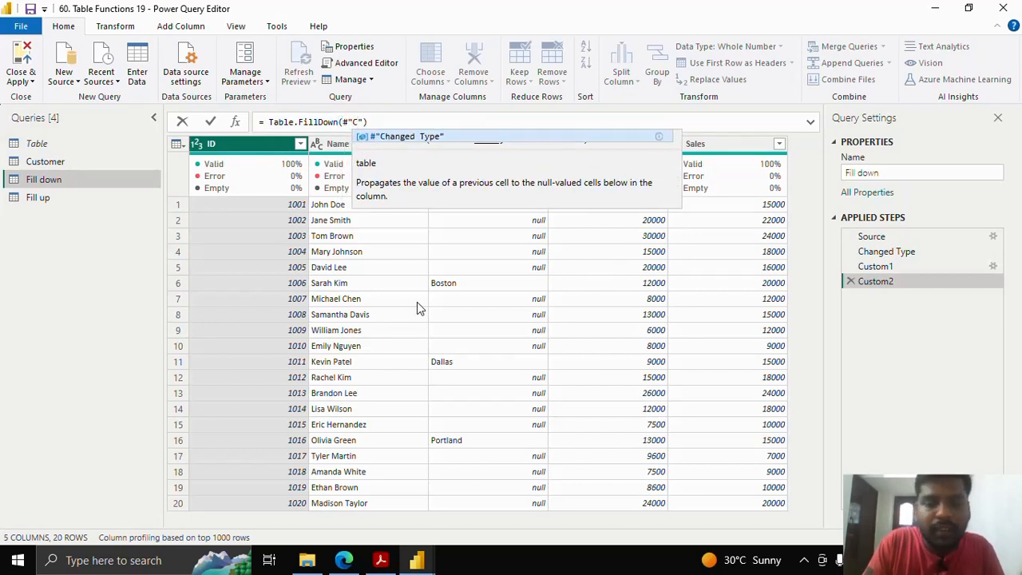
text(ustom1)
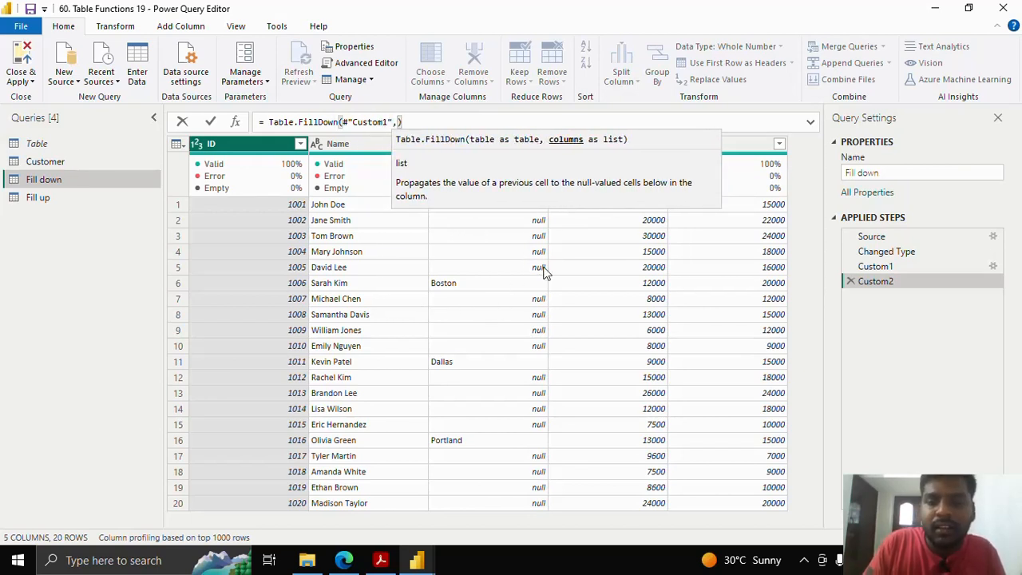
text({"lo)
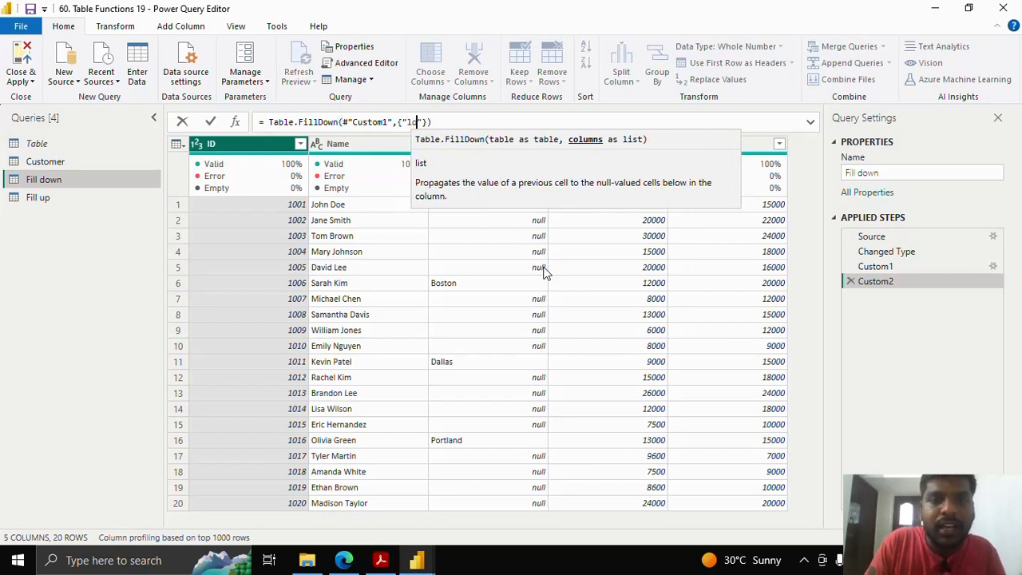
key(BackSpace)
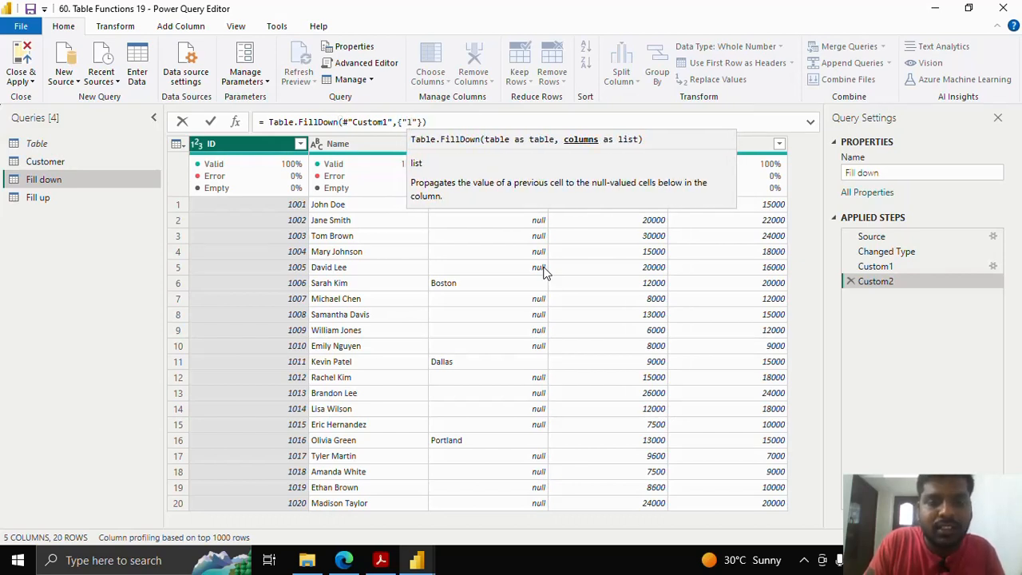
key(BackSpace)
text(Location)
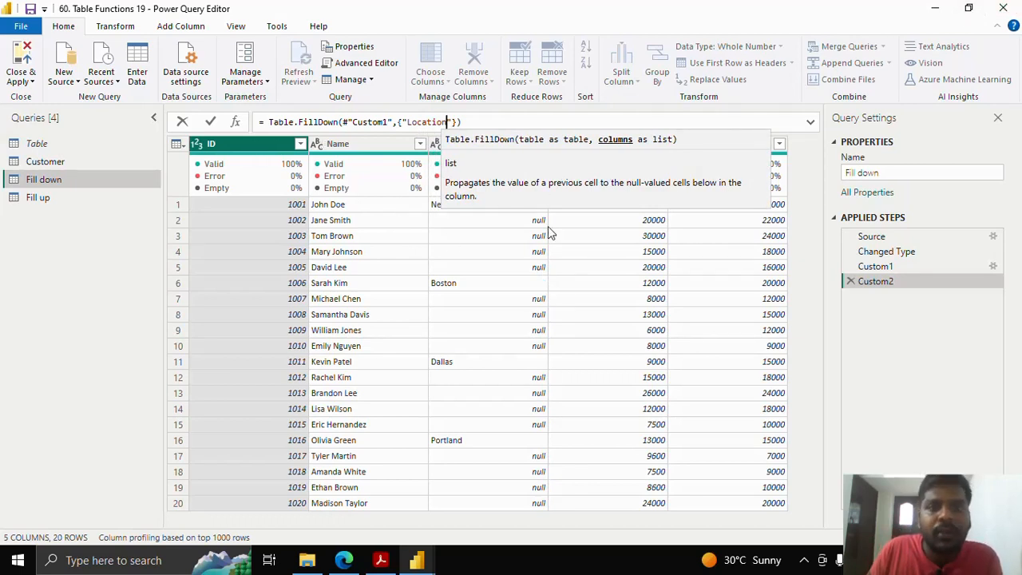
click(210, 123)
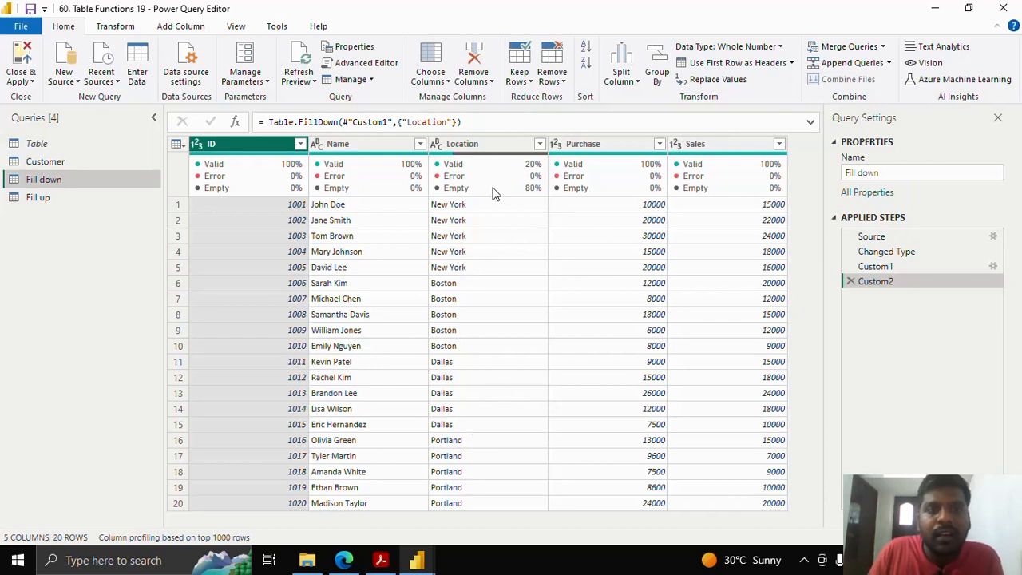
Review the null replacement in Custom1 and the Table.FillDown formula in Custom2, comparing their effect on the Location column.
click(919, 268)
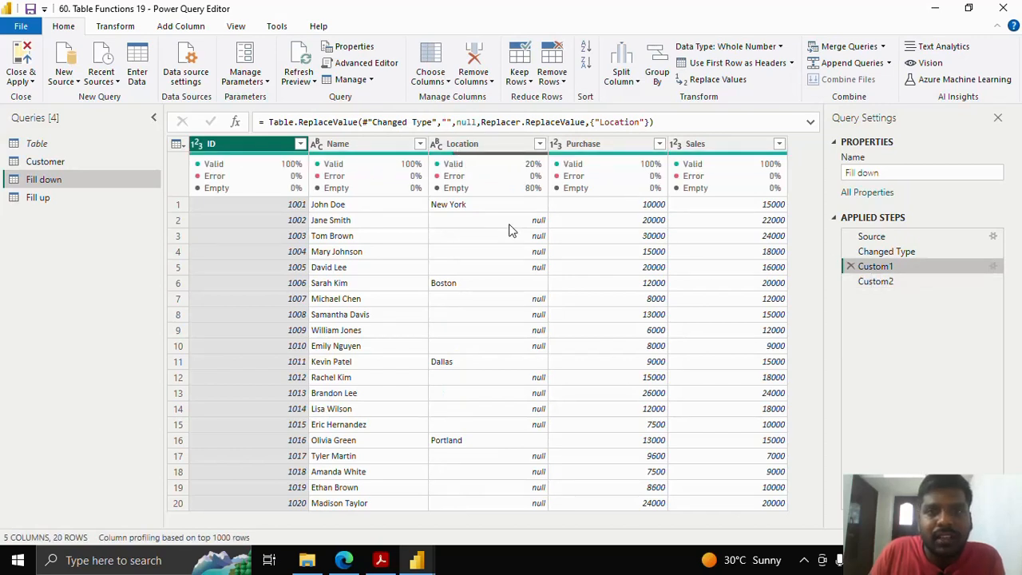
double_click(466, 122)
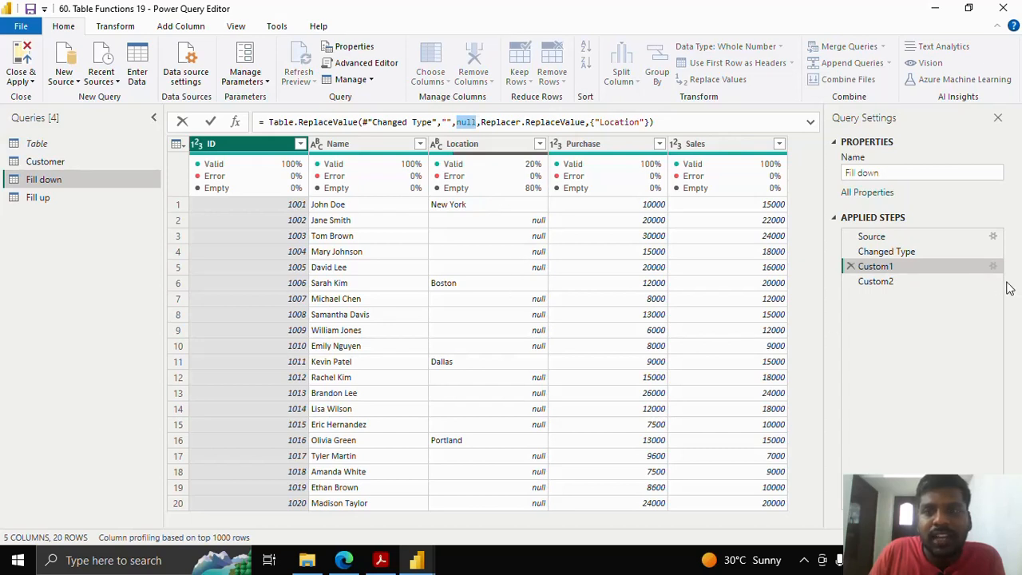
click(932, 279)
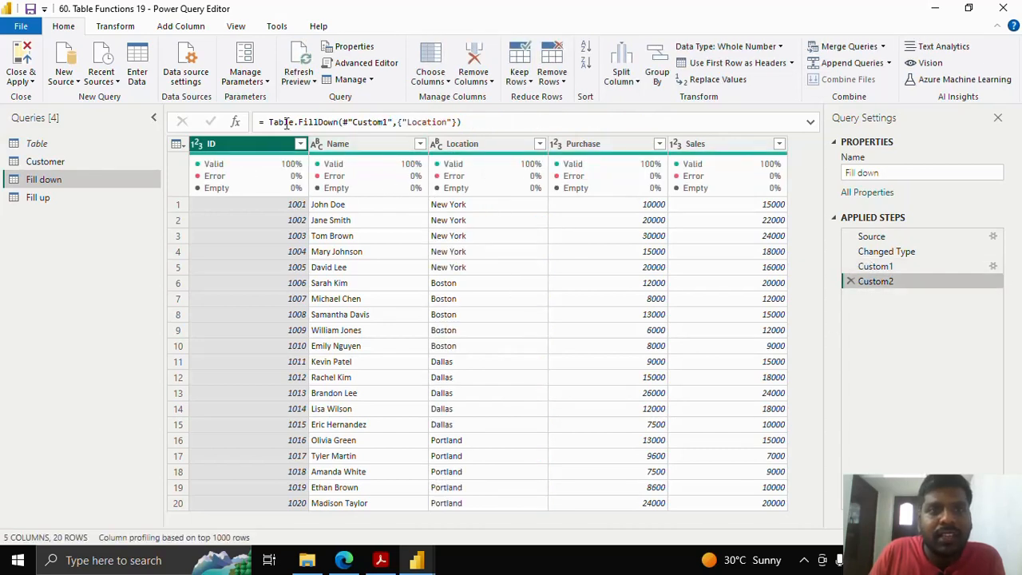
drag(271, 121, 465, 120)
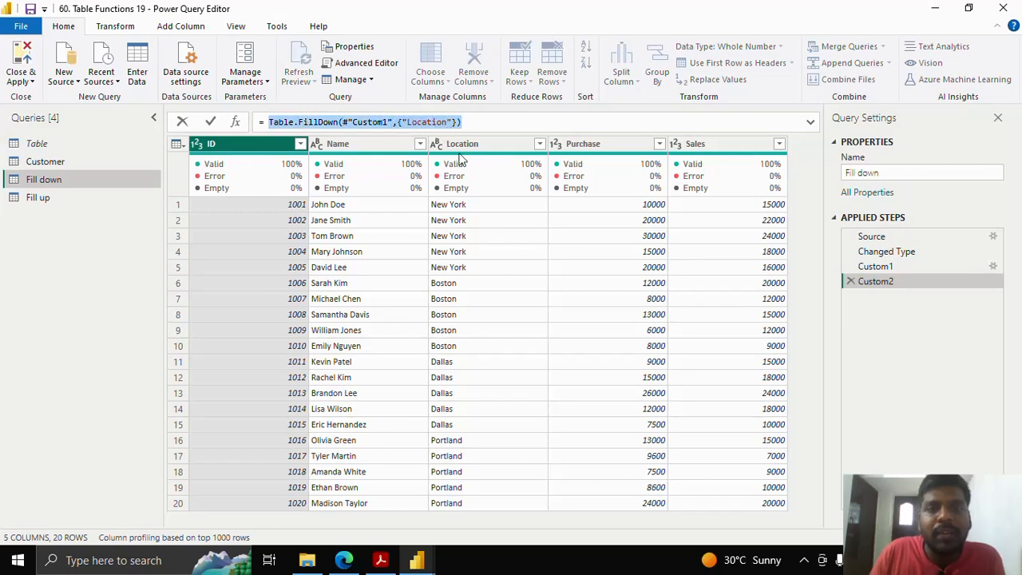
click(484, 146)
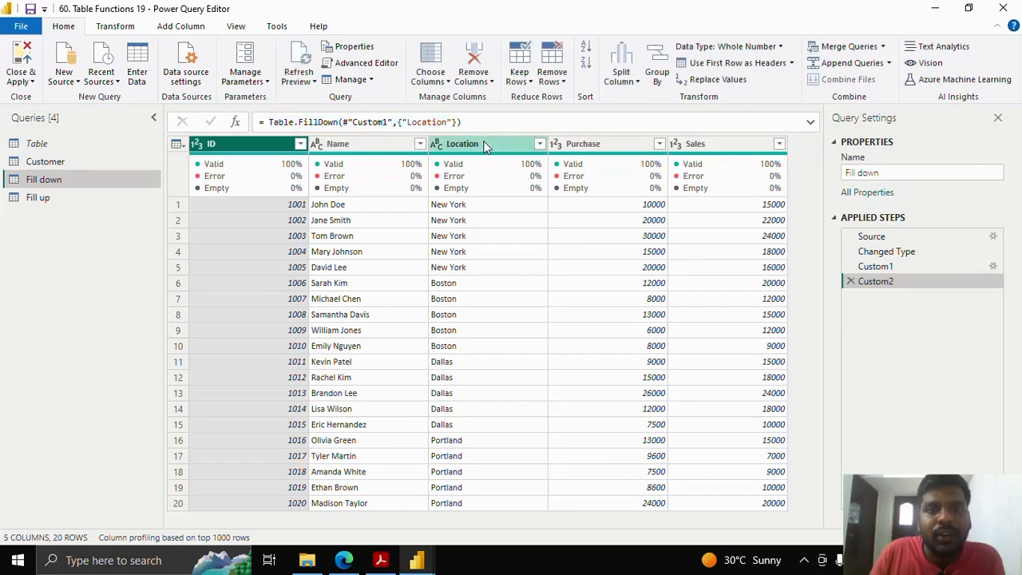
Add a custom step to the Fill up query and replace its default step reference with a Table.ReplaceValue call.
click(119, 197)
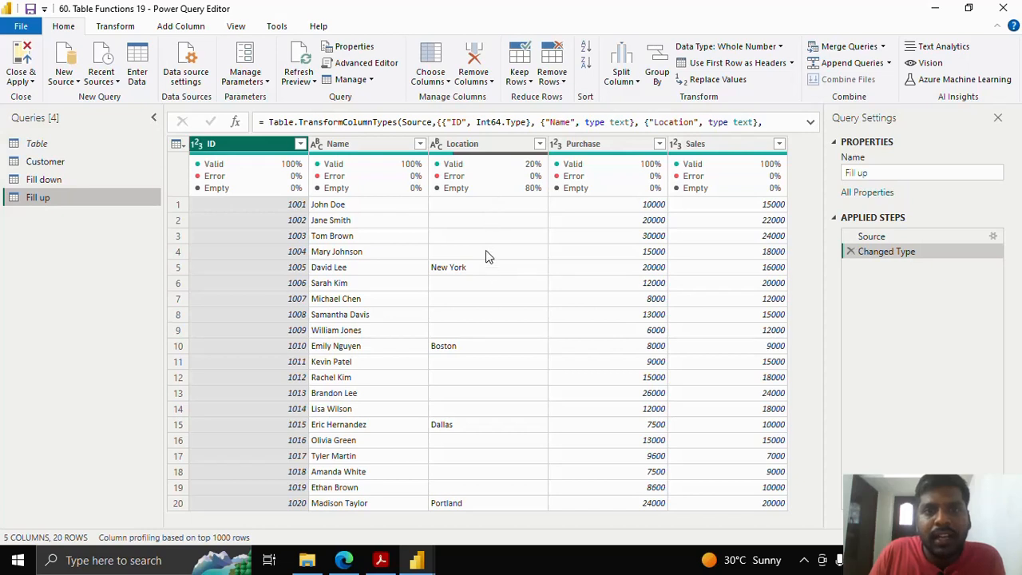
click(236, 122)
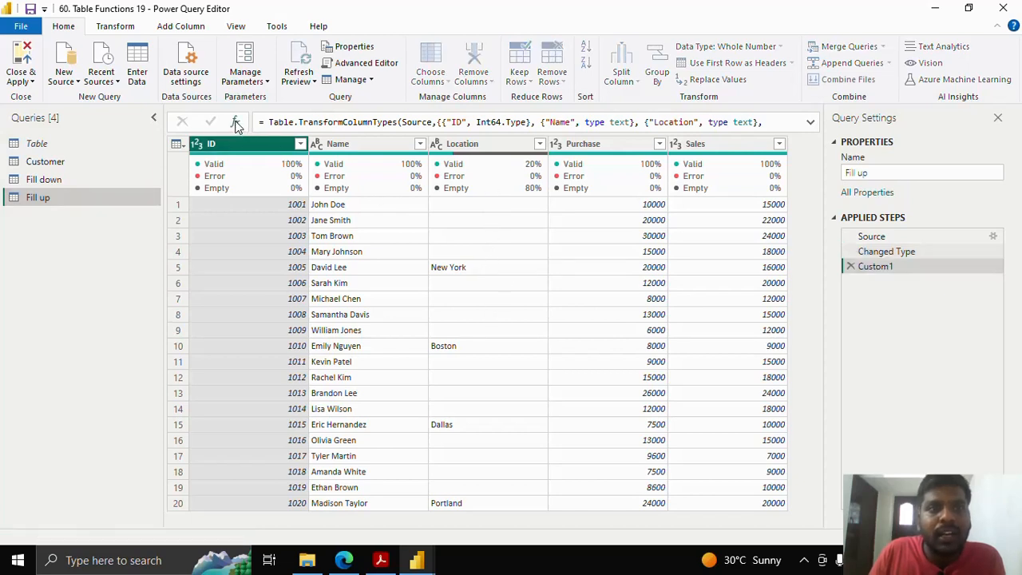
drag(266, 122, 388, 131)
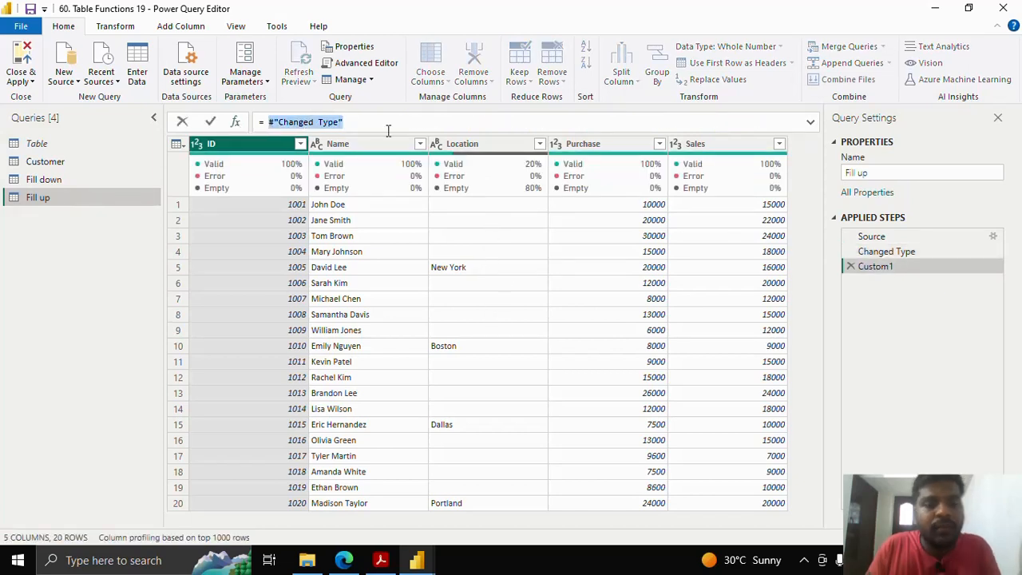
text(Table)
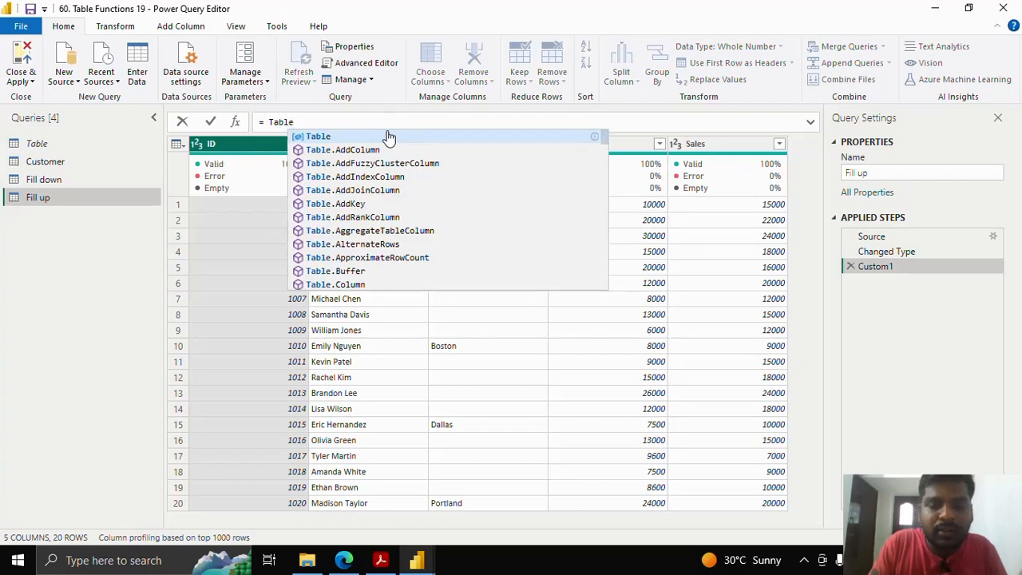
text(.Repla)
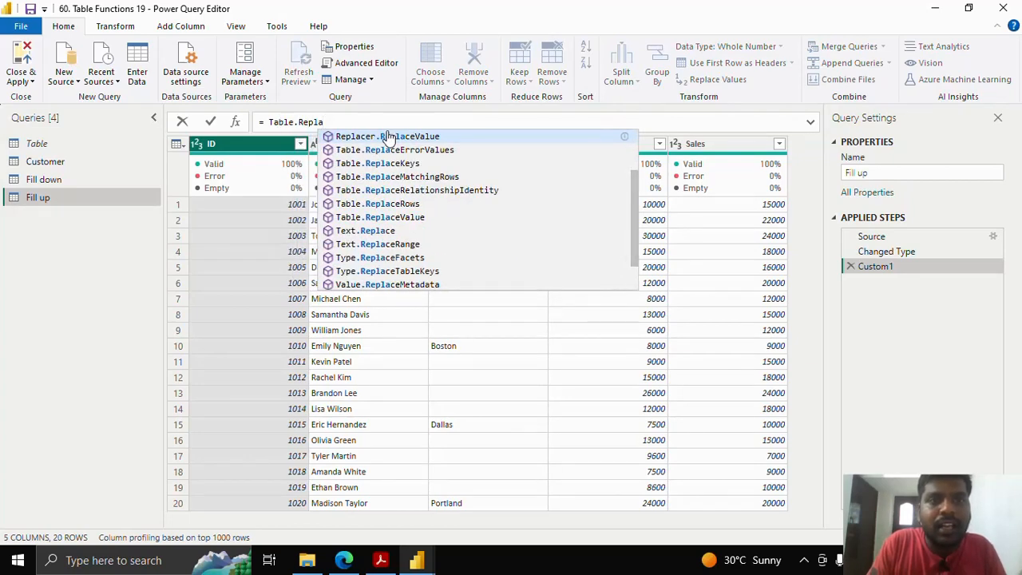
text(ceV)
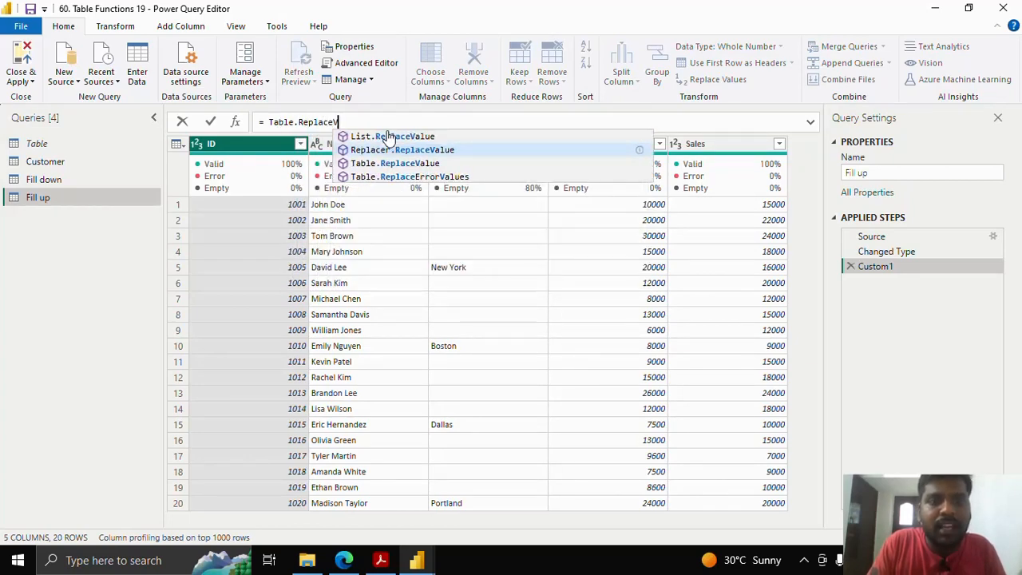
text(alue()
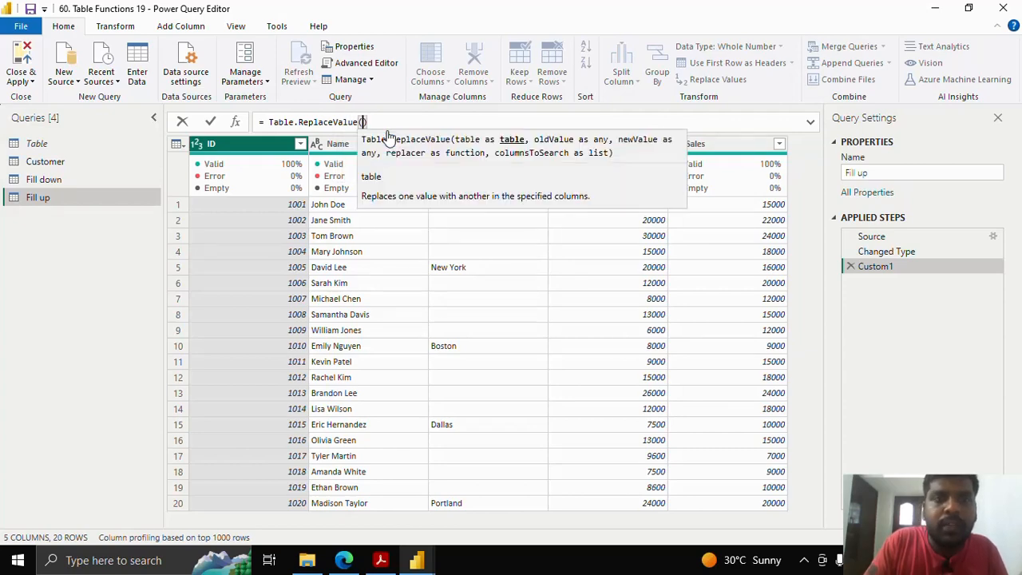
In the Fill up query's Table.ReplaceValue, pass #"Changed Type" as the table, "" as the old value and null as the new value.
text(#)
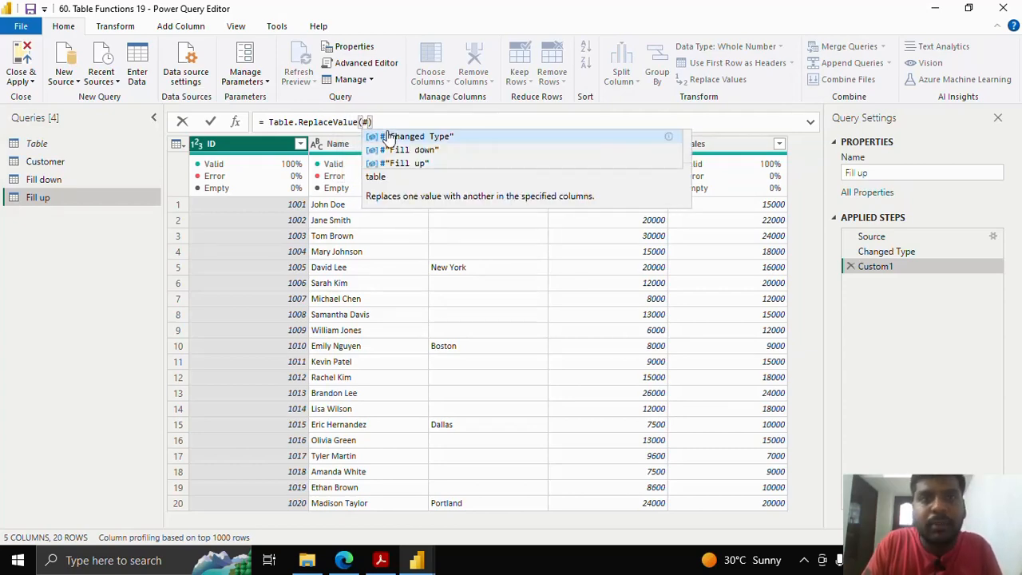
key(Tab)
text(,)
key(Escape)
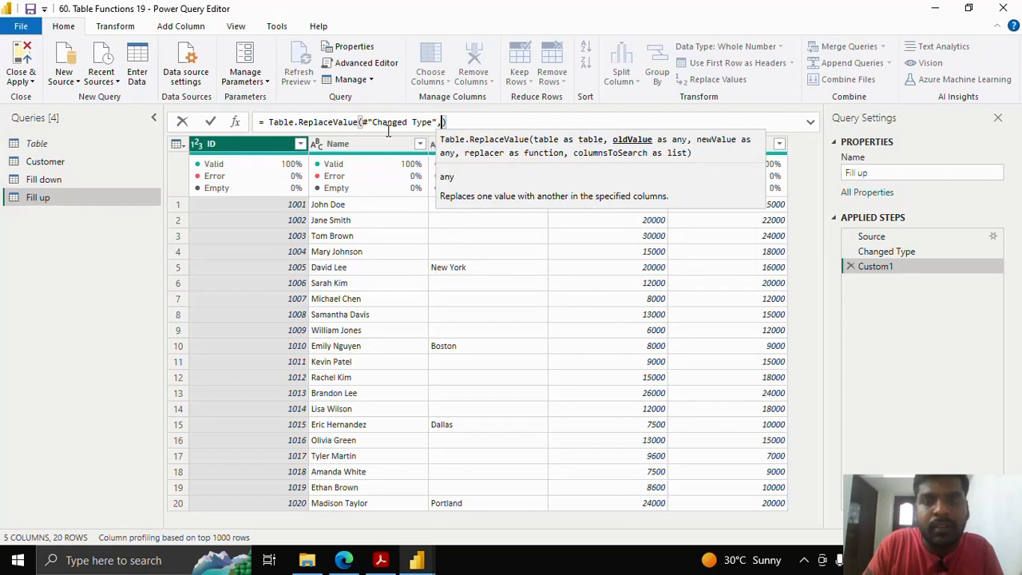
text(")
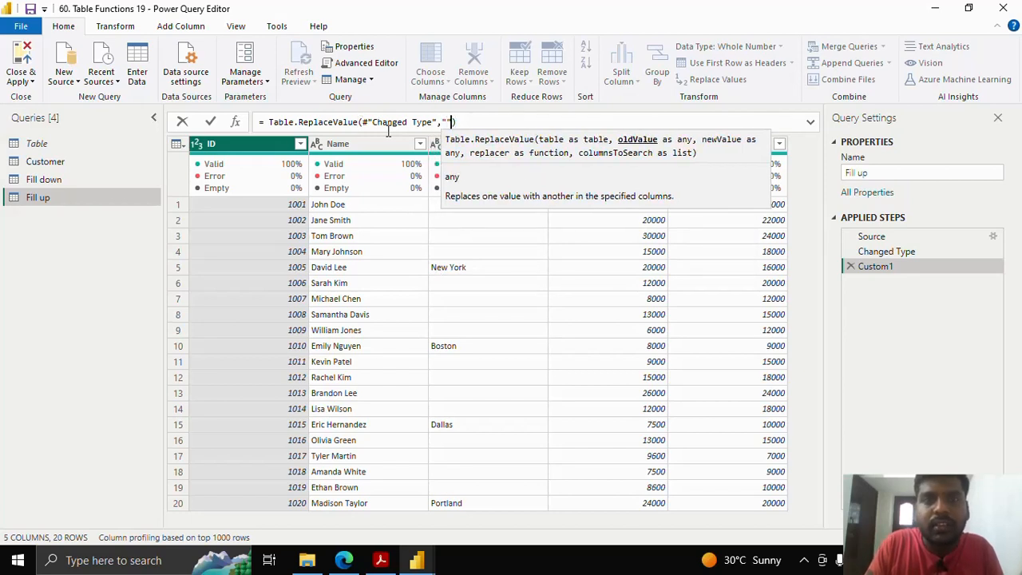
text(,)
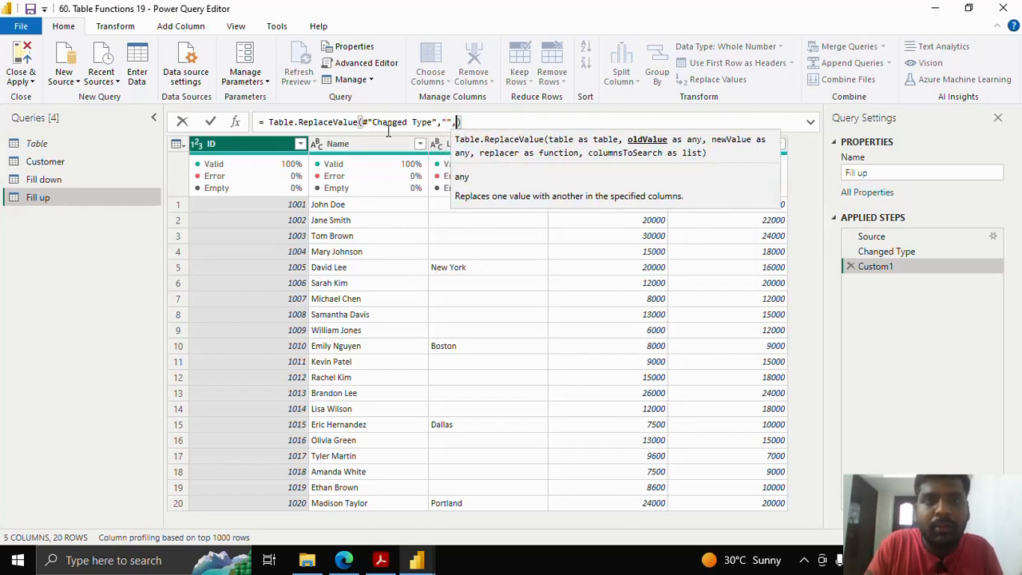
text(null,)
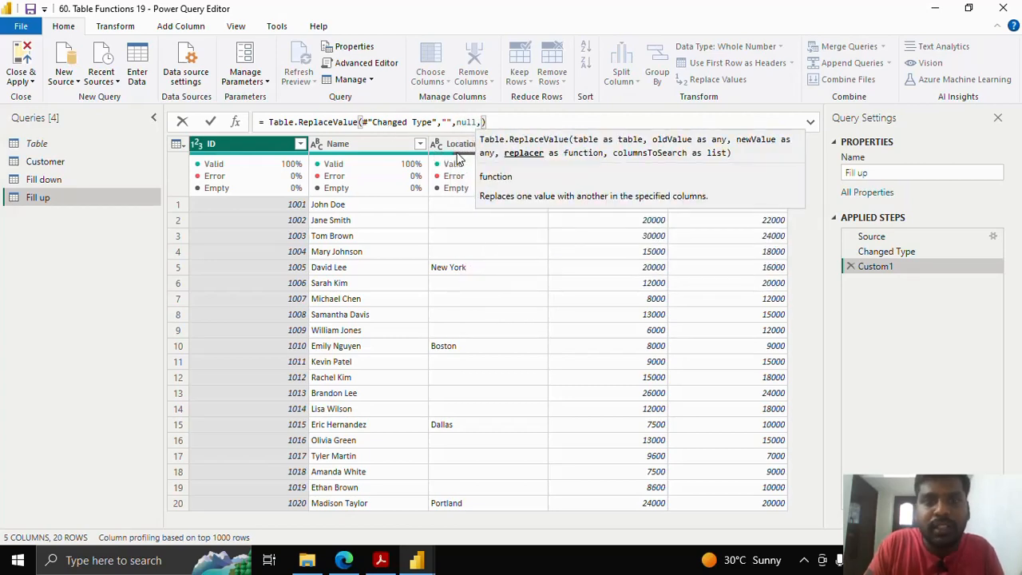
Complete the Fill up query's replacement formula with Replacer.ReplaceValue as the replacer and {"Location"} as the columns to search, and apply it.
text(Replacer.)
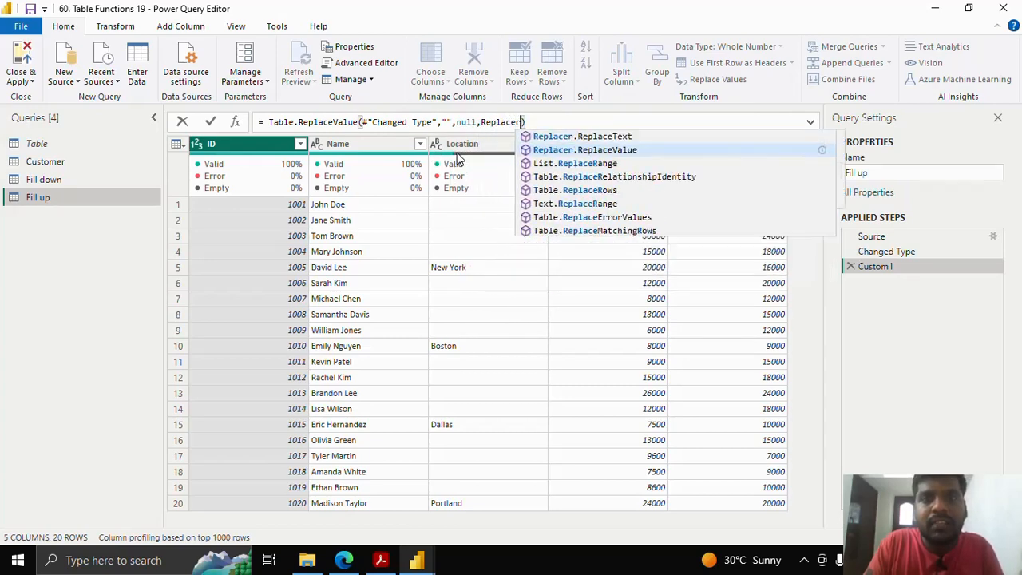
text(Rep)
key(Tab)
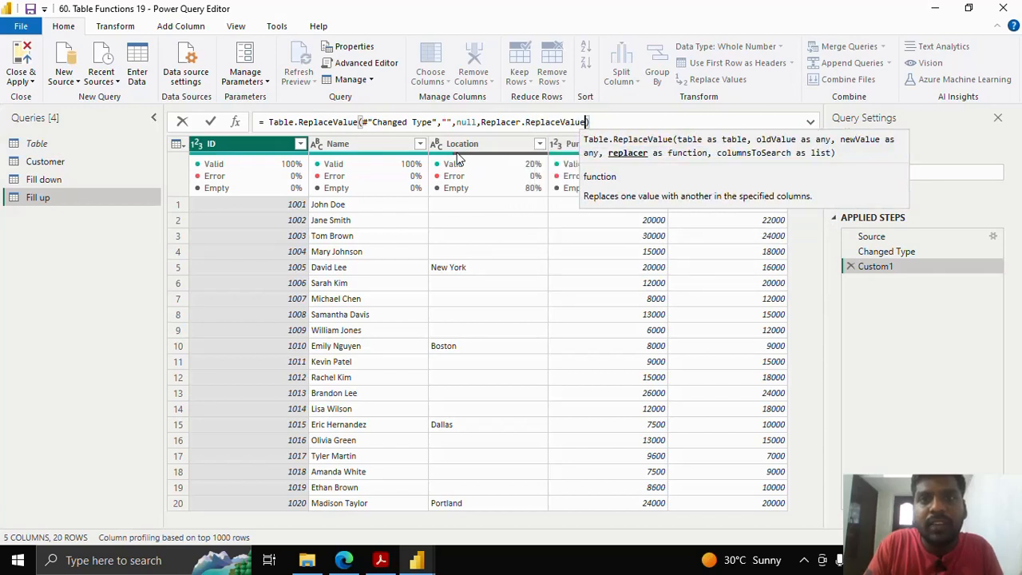
text(,)
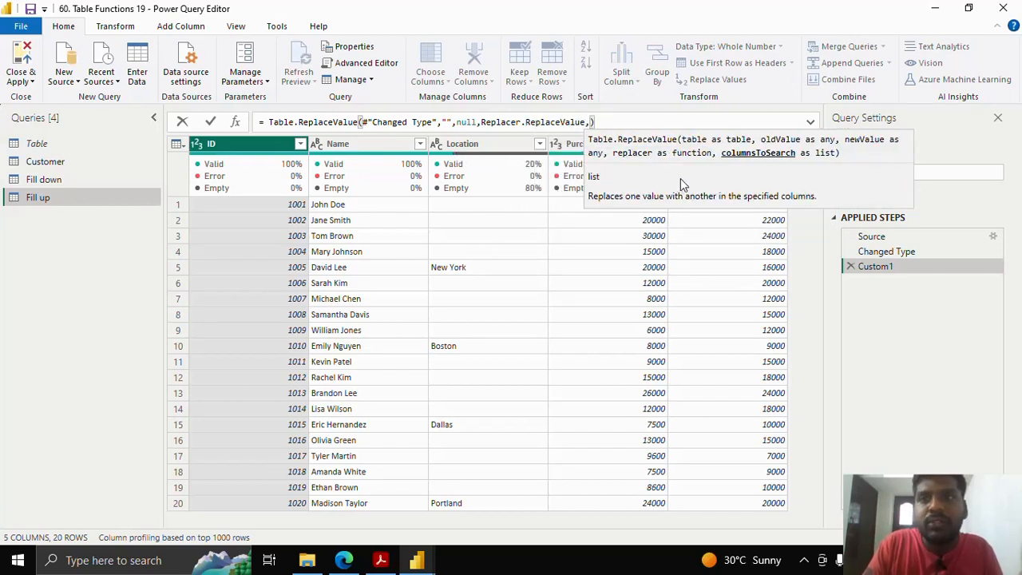
text({)
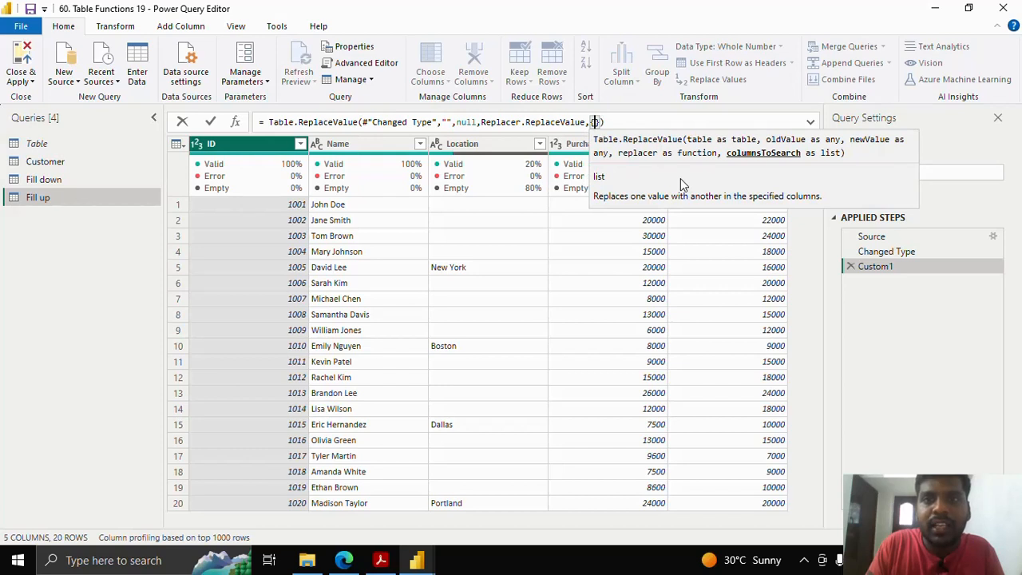
text("Locatio)
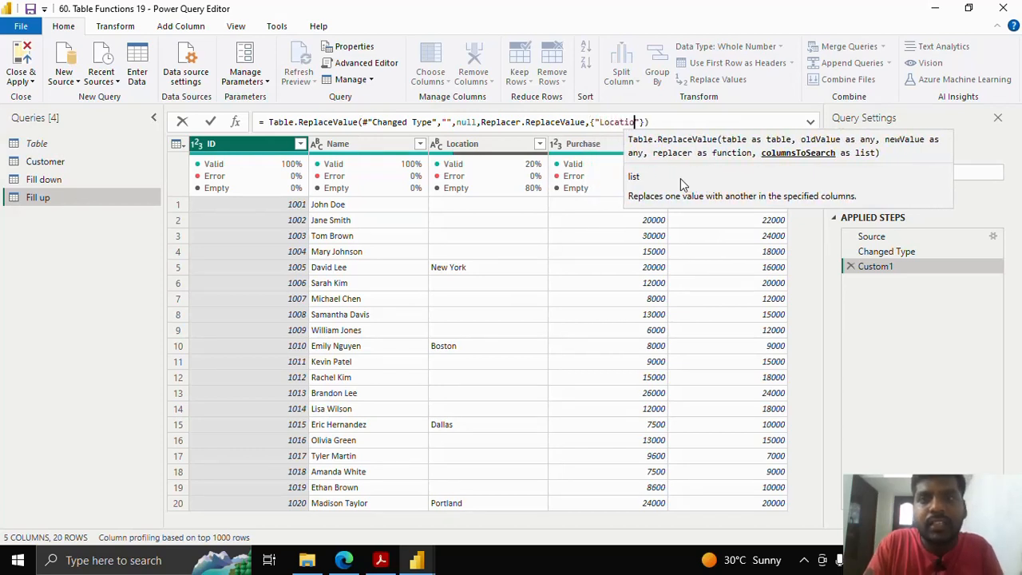
text(n)
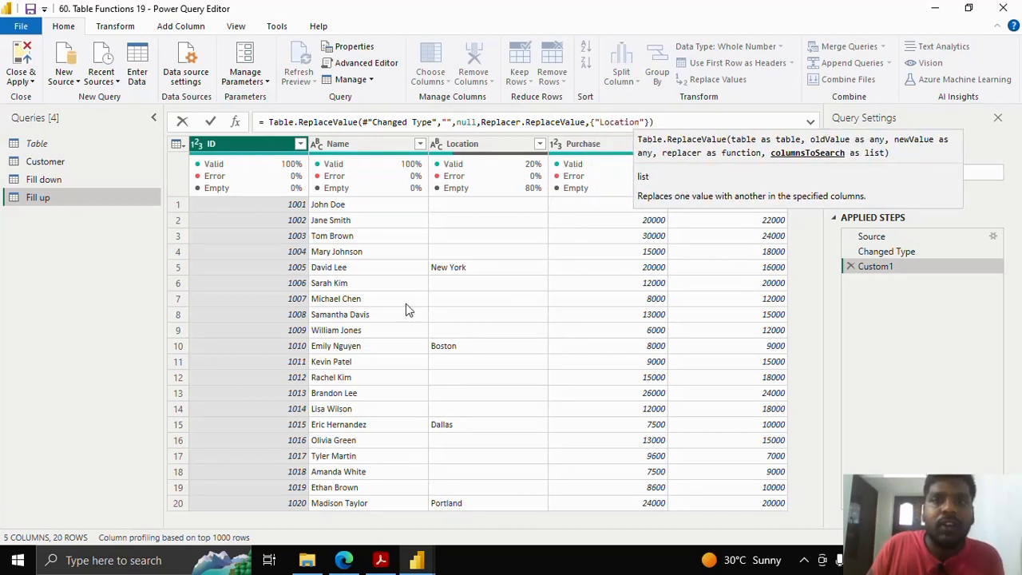
click(212, 123)
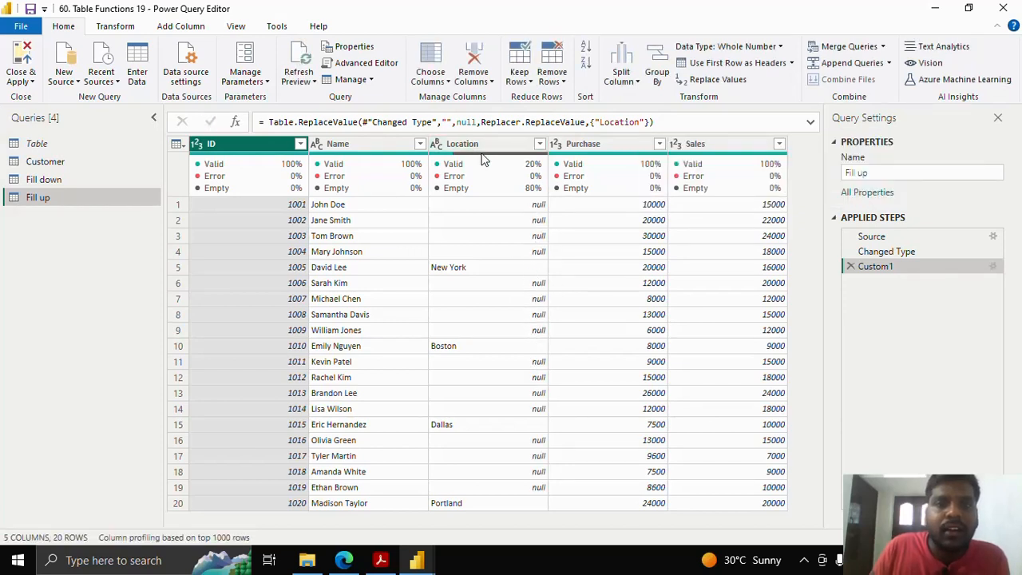
Add another custom step to the Fill up query and replace its default step reference with a Table.FillUp call.
click(235, 122)
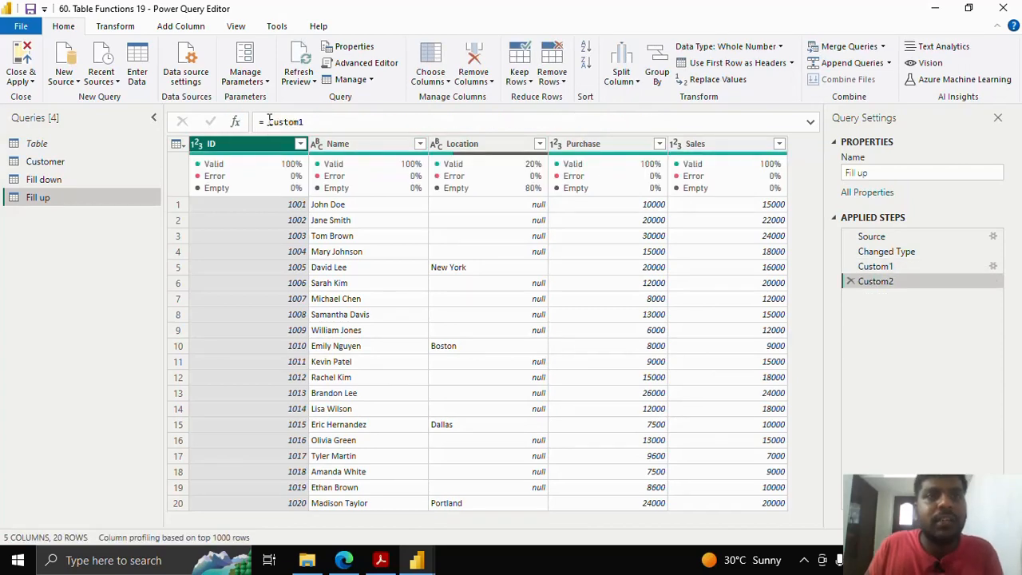
text(Tabl)
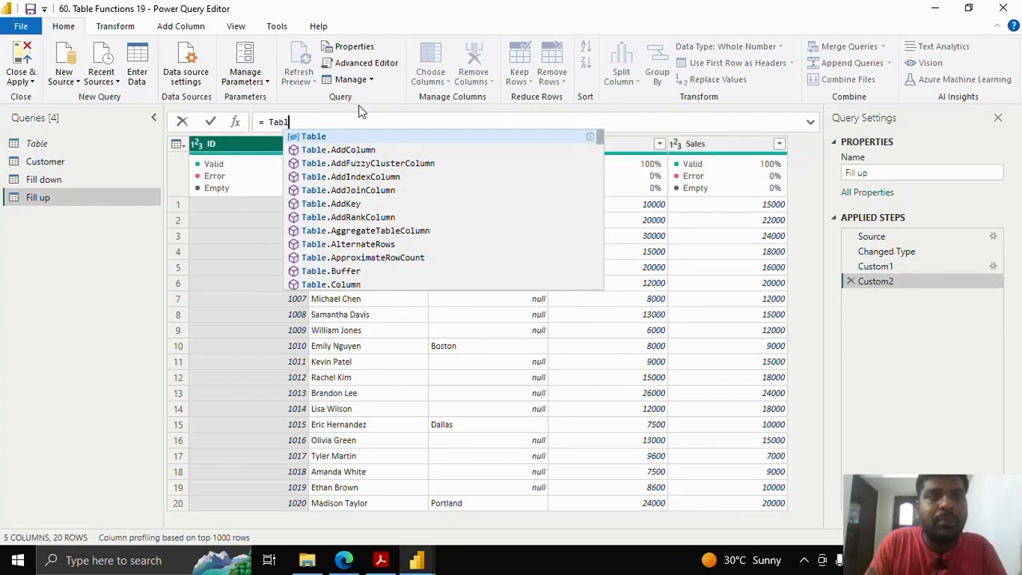
text(e.Fill)
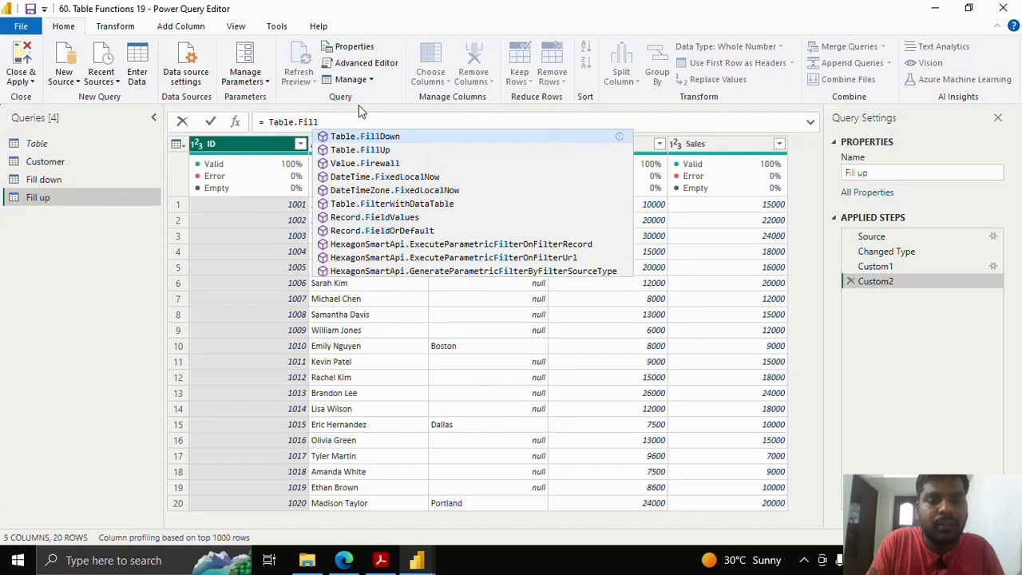
text(Up()
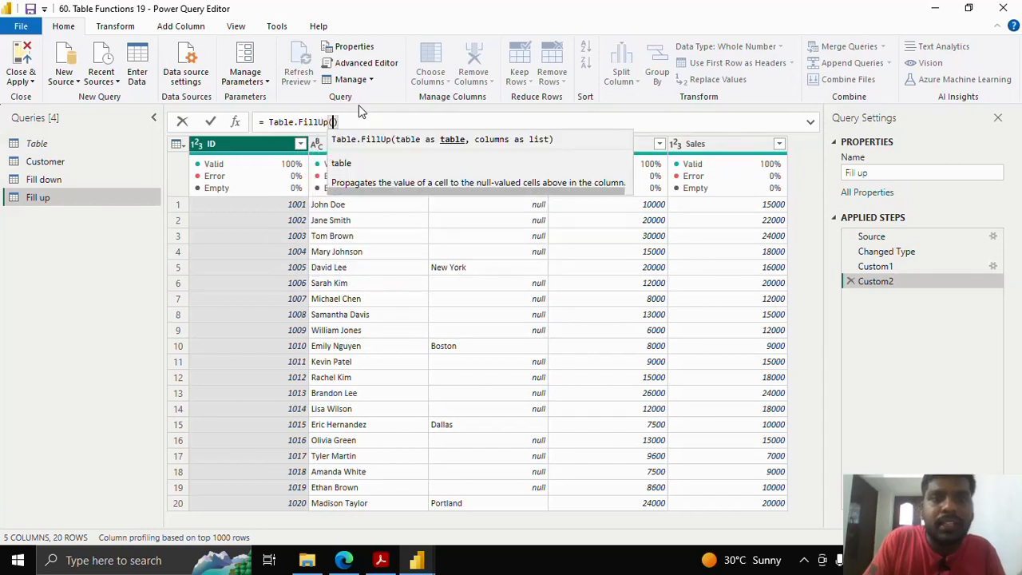
Complete the Table.FillUp formula with #"Custom1" as the table and {"Location"} as the columns, and apply it.
text(#")
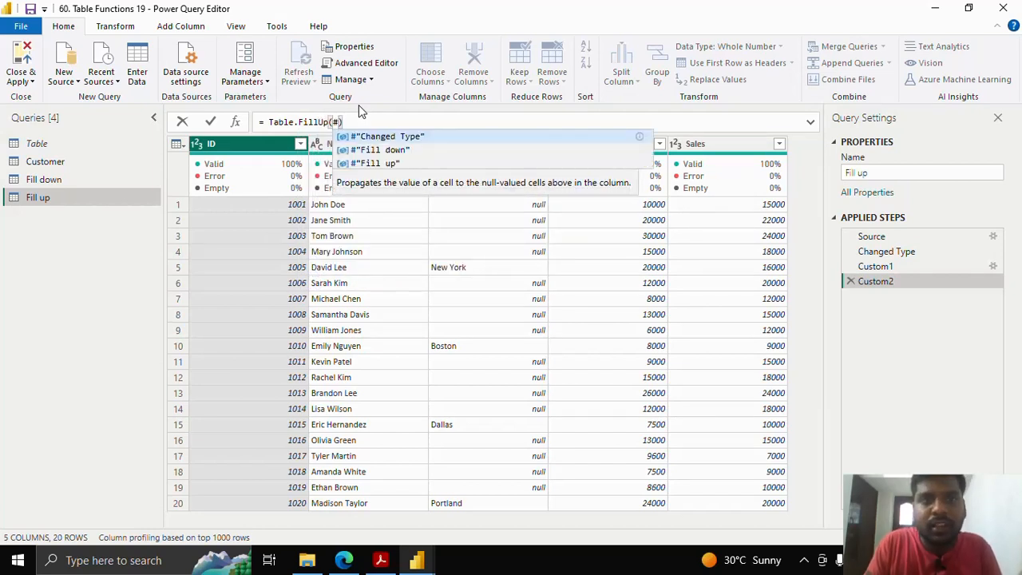
text(Custom)
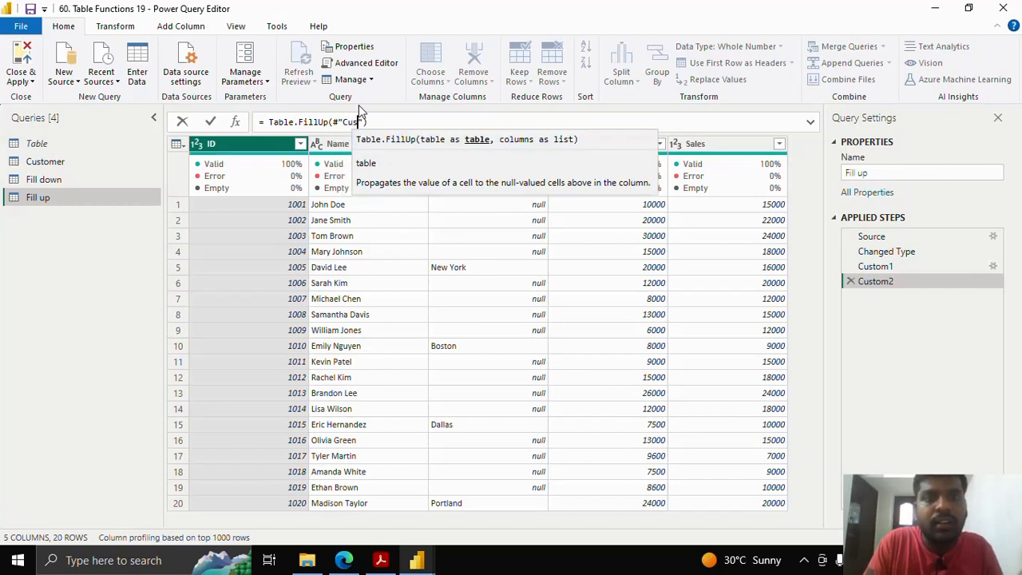
text(1",)
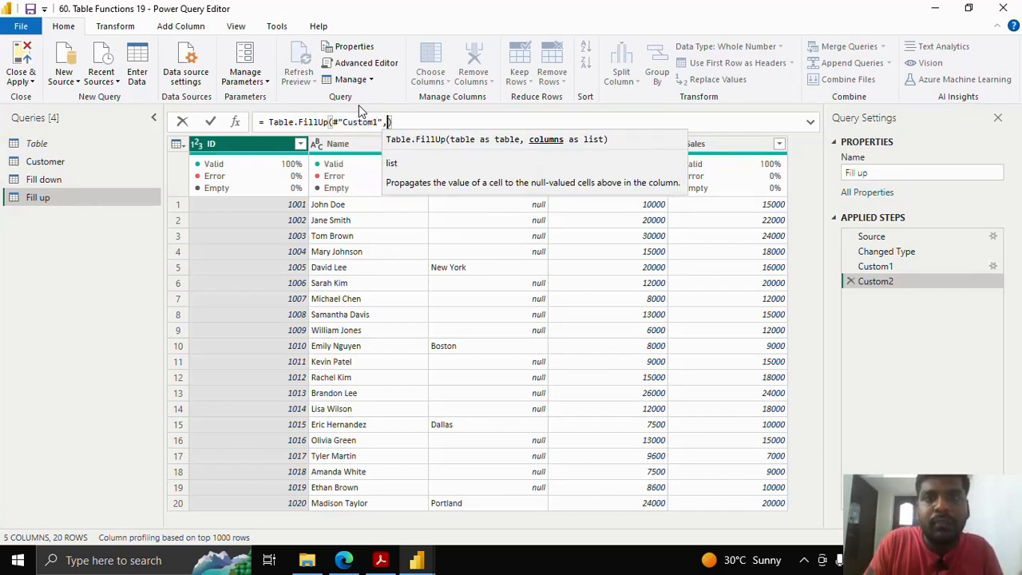
text({"Lo)
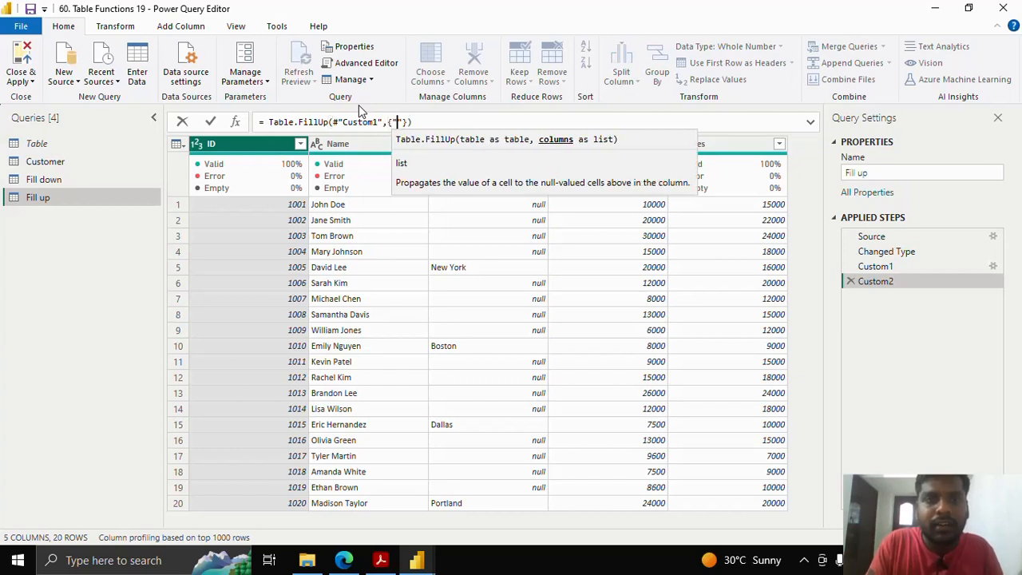
text(cation)
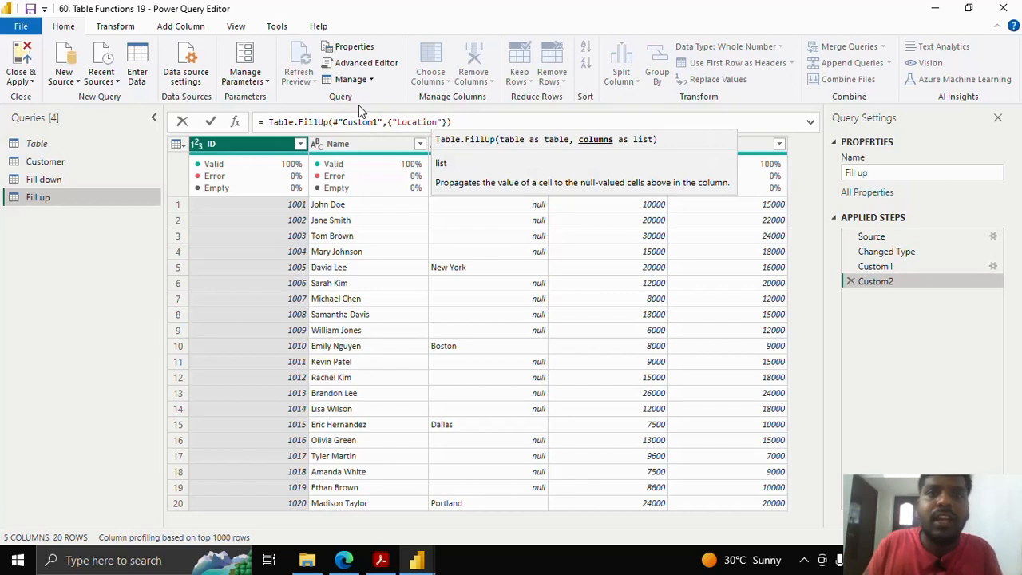
click(211, 122)
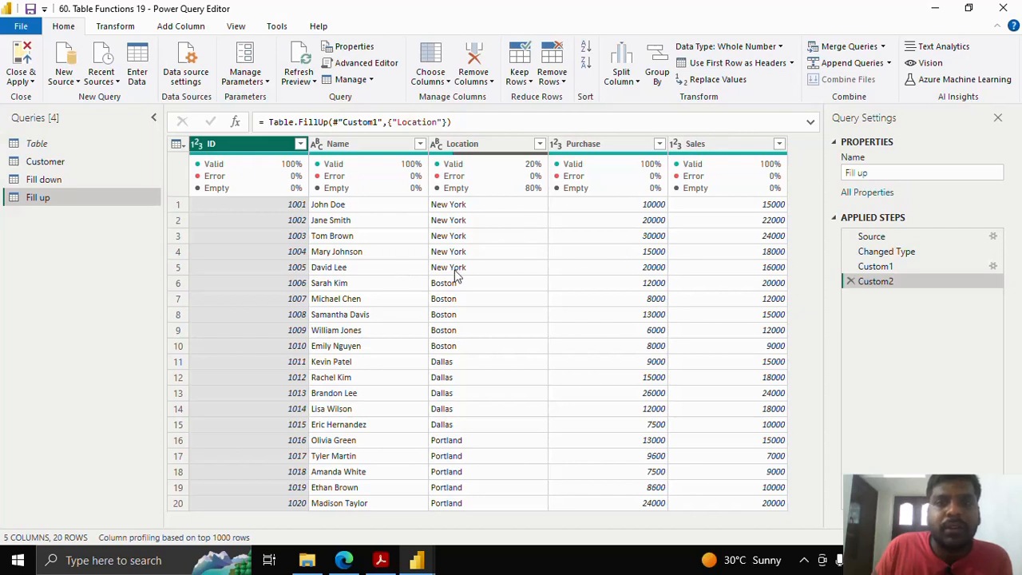
Review the Customer query at its Changed Type step to examine the separate FirstName and LastName columns before combining.
click(96, 162)
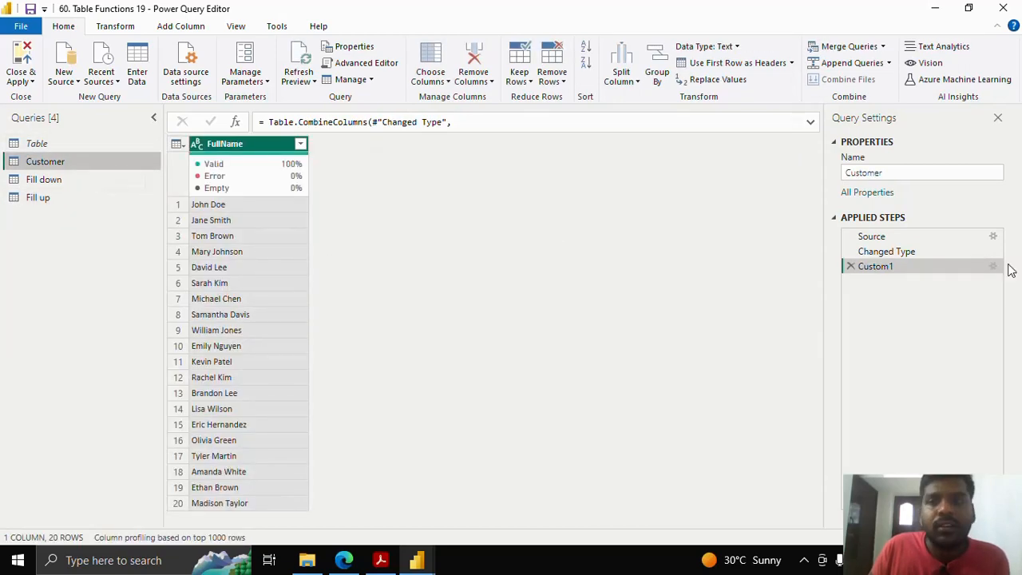
click(950, 247)
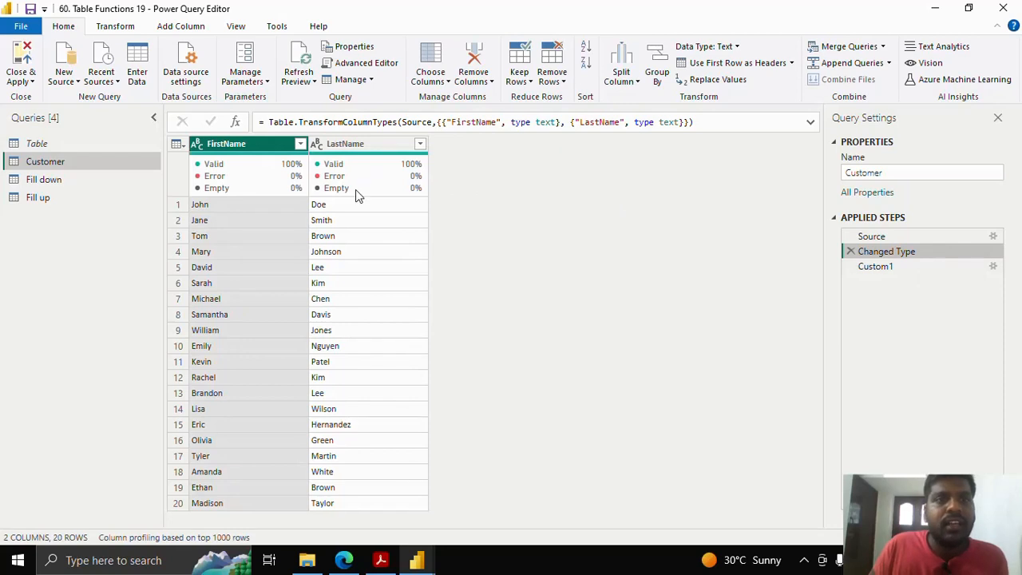
mouse_move(357, 196)
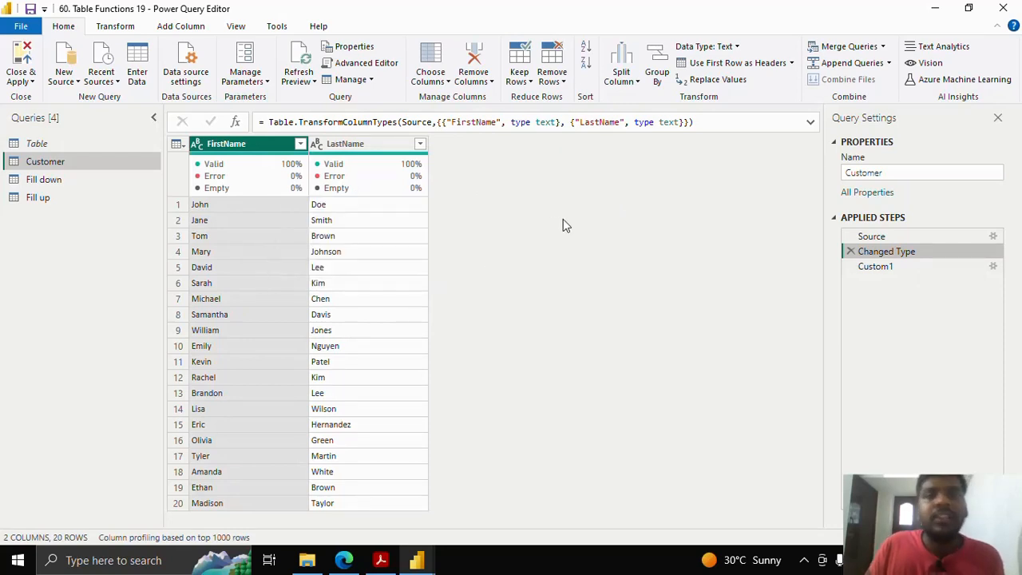